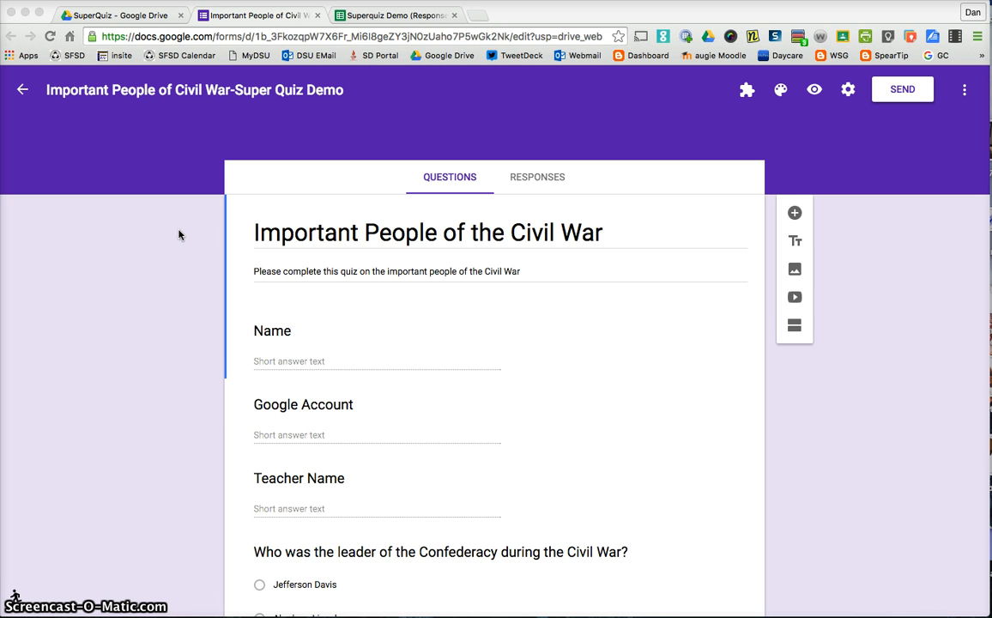
pyautogui.scroll(-2, 175, 259)
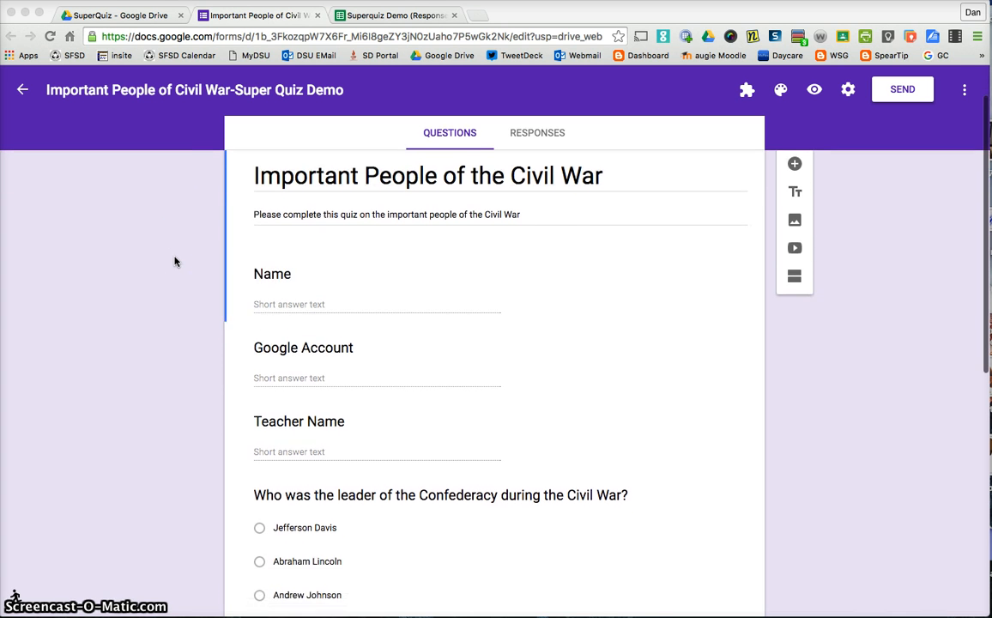
pyautogui.scroll(2, 198, 260)
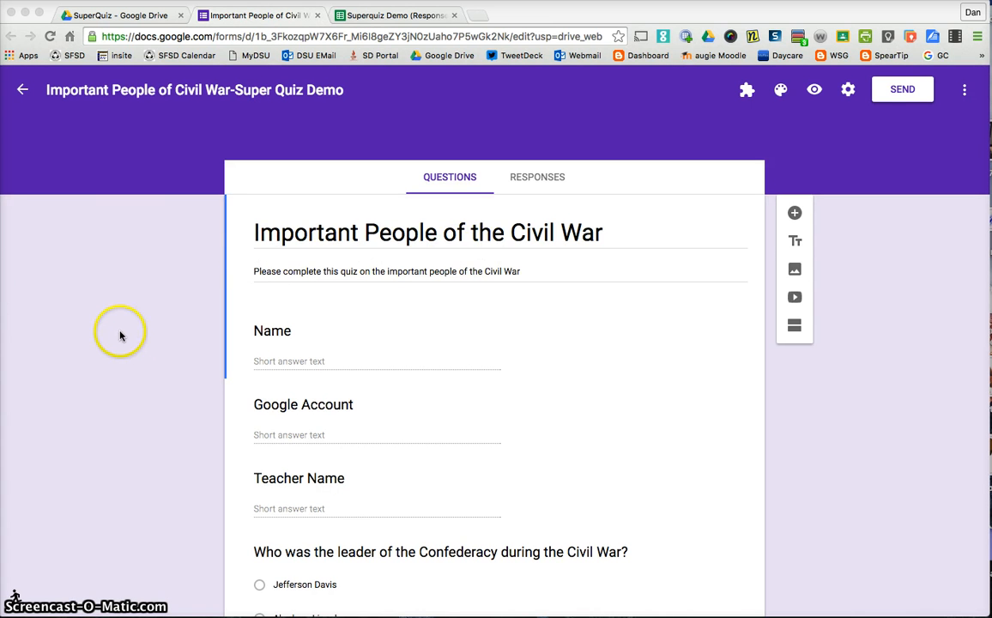
pyautogui.scroll(-3, 139, 343)
pyautogui.scroll(3, 137, 341)
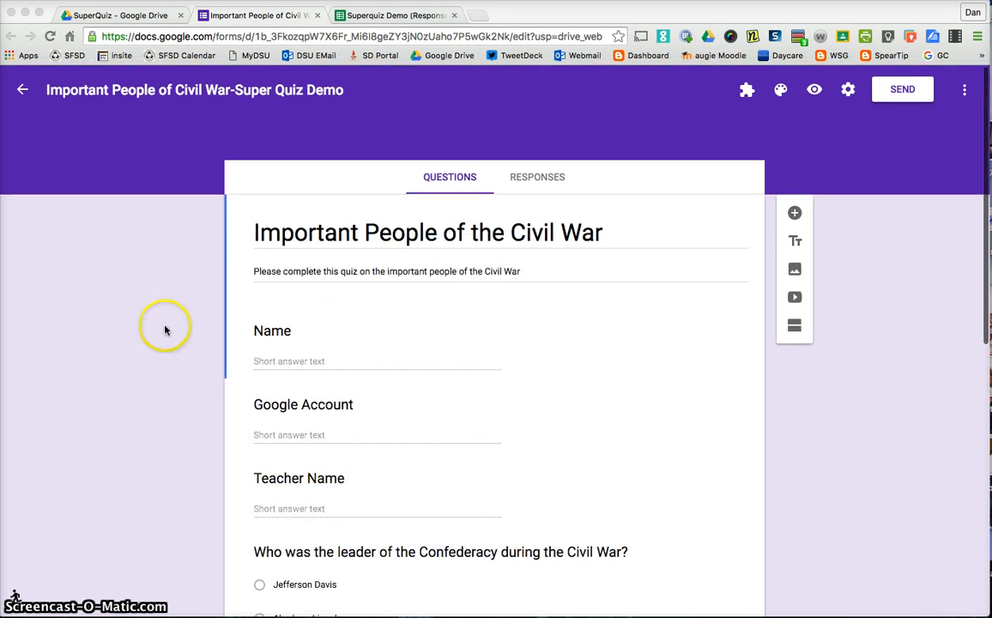
# Create a new spreadsheet as the form's response destination.
pyautogui.click(521, 182)
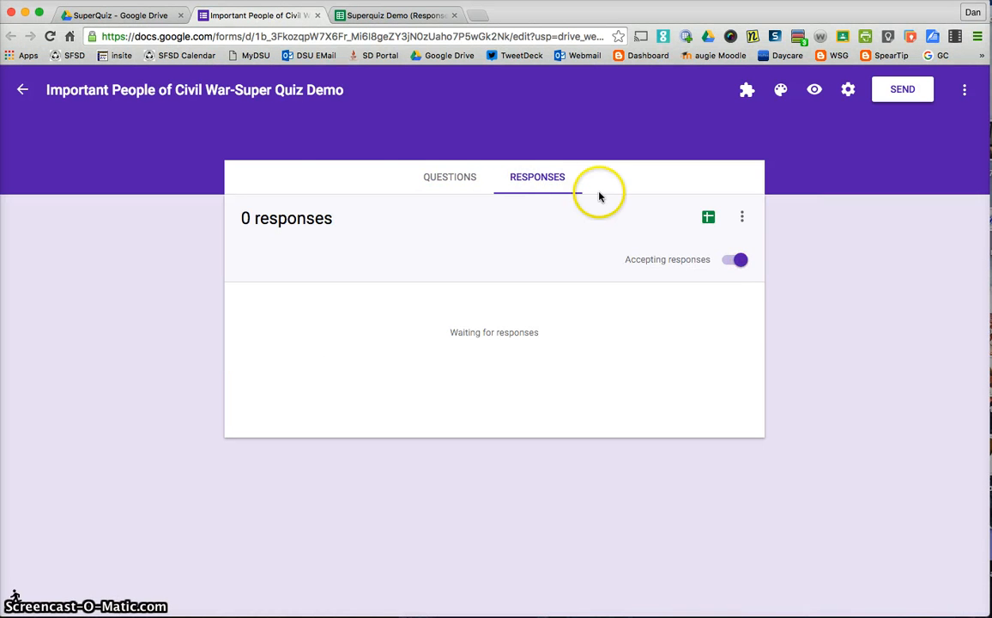
pyautogui.click(708, 221)
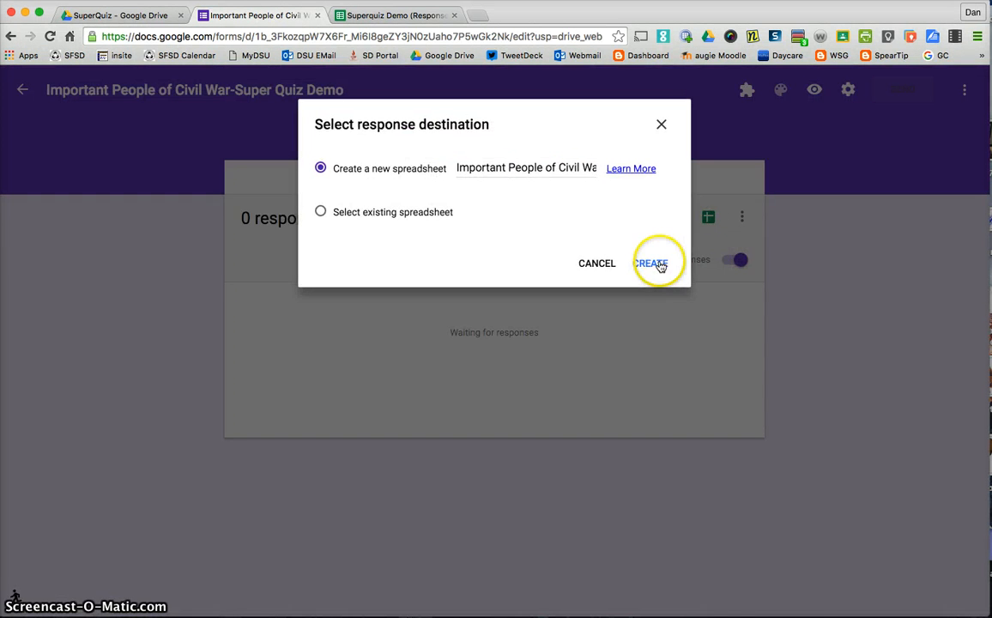
pyautogui.click(652, 263)
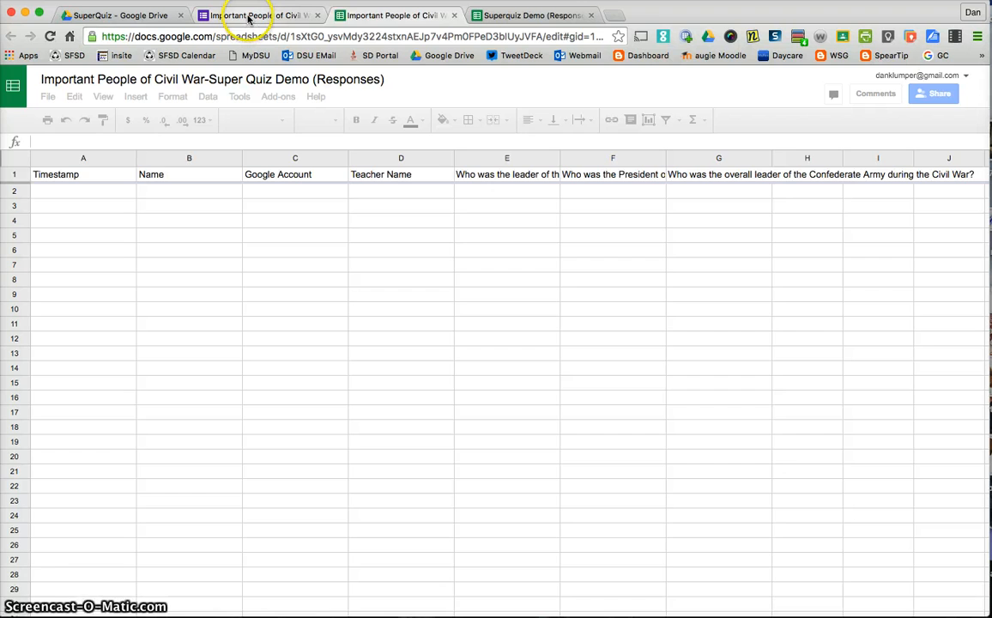
# Change the Teacher Name question to a dropdown whose single option is the teacher's surname.
pyautogui.click(249, 16)
pyautogui.click(461, 181)
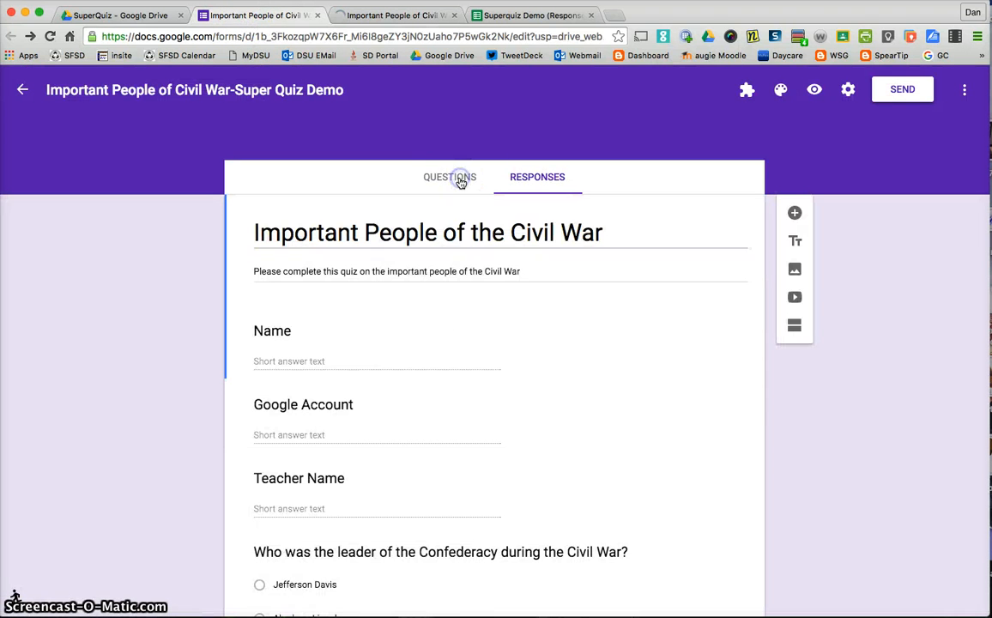
pyautogui.scroll(-1, 386, 283)
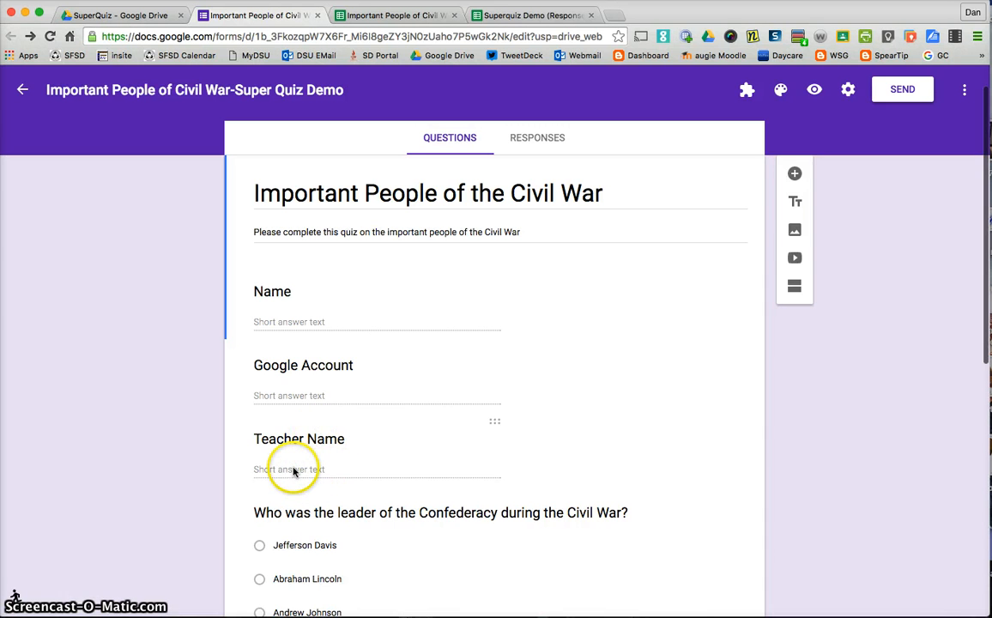
pyautogui.scroll(-1, 290, 467)
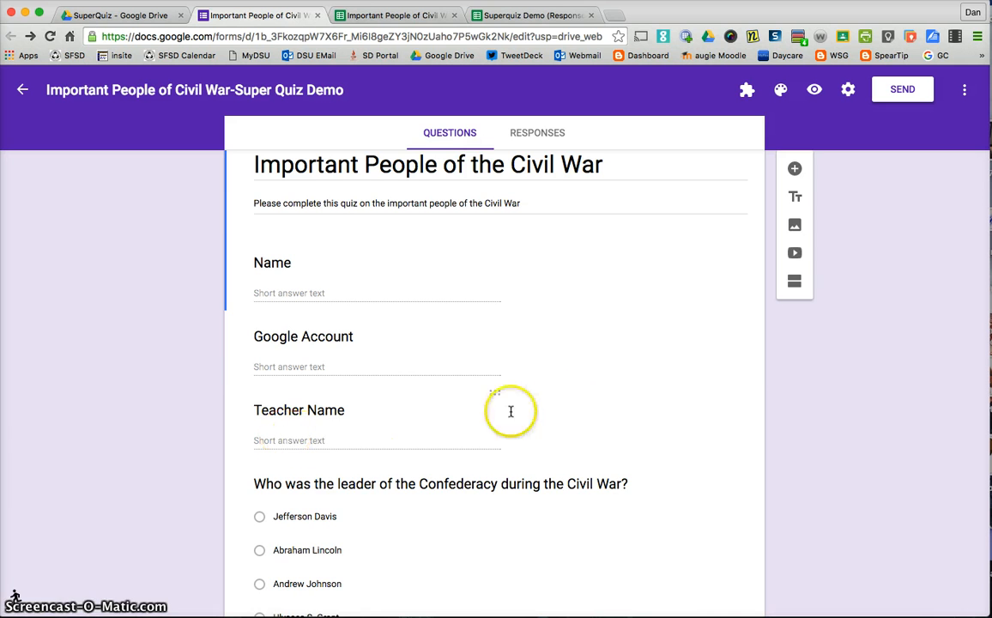
pyautogui.click(466, 418)
pyautogui.click(724, 415)
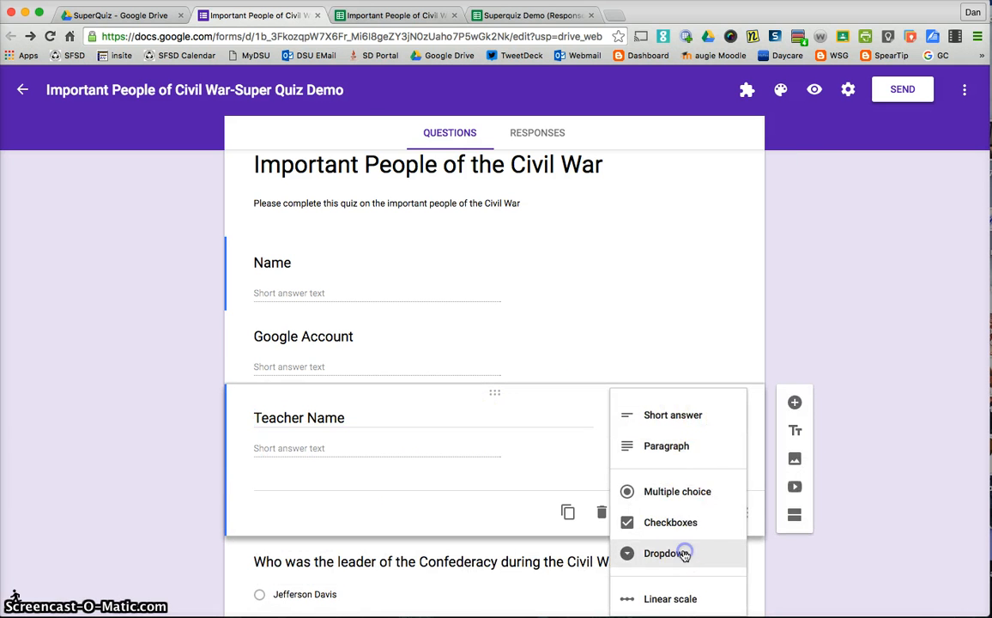
pyautogui.click(684, 553)
pyautogui.click(297, 451)
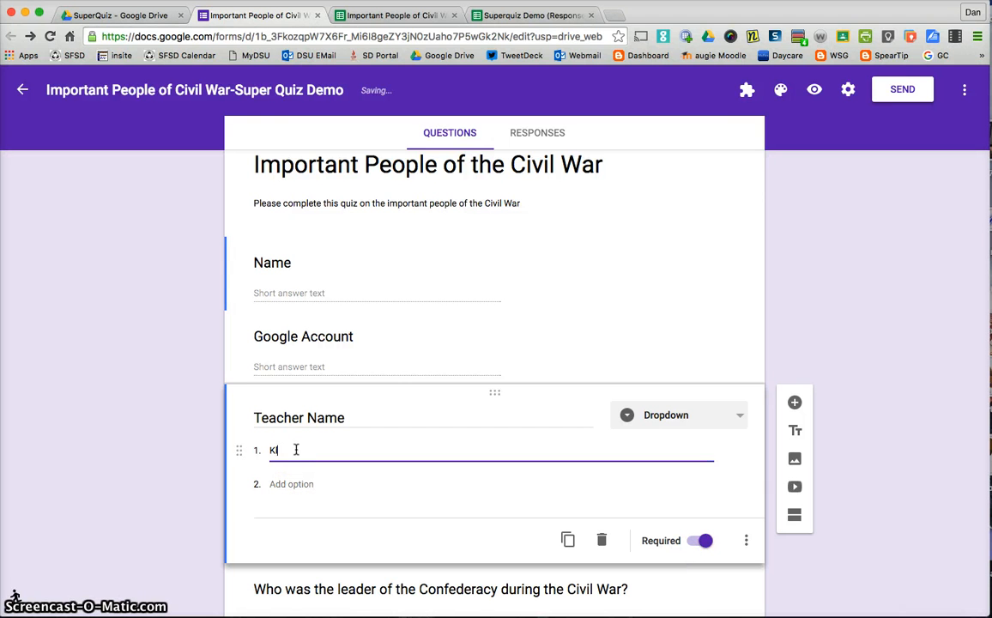
pyautogui.click(867, 519)
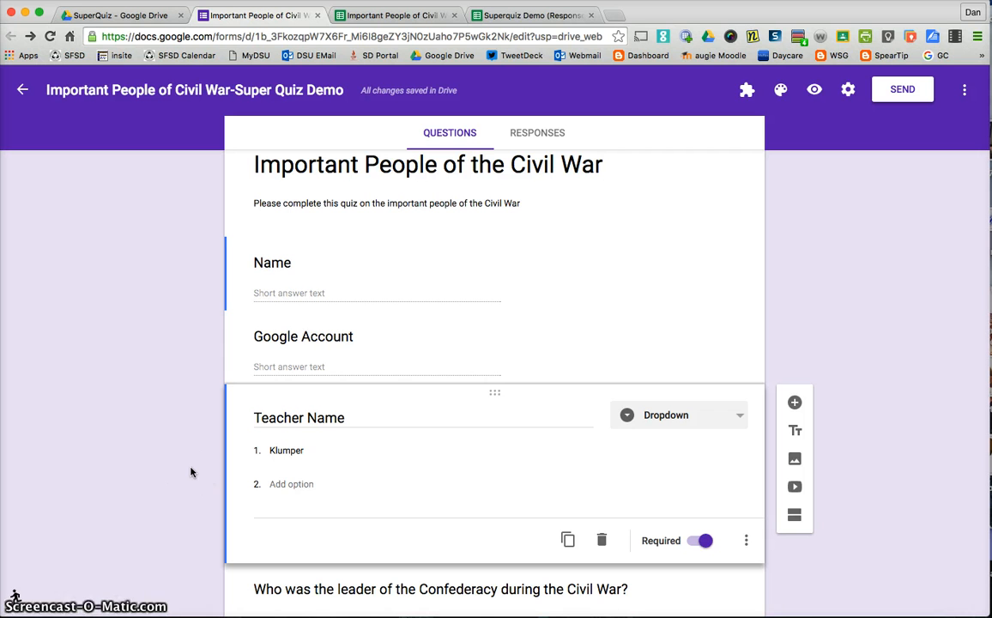
pyautogui.click(169, 435)
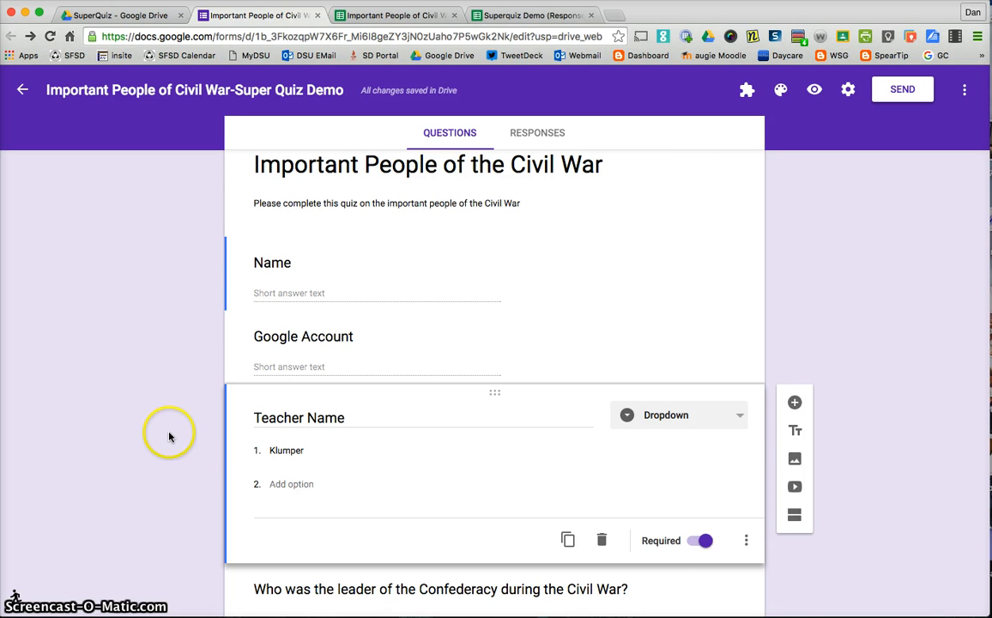
pyautogui.scroll(1, 169, 435)
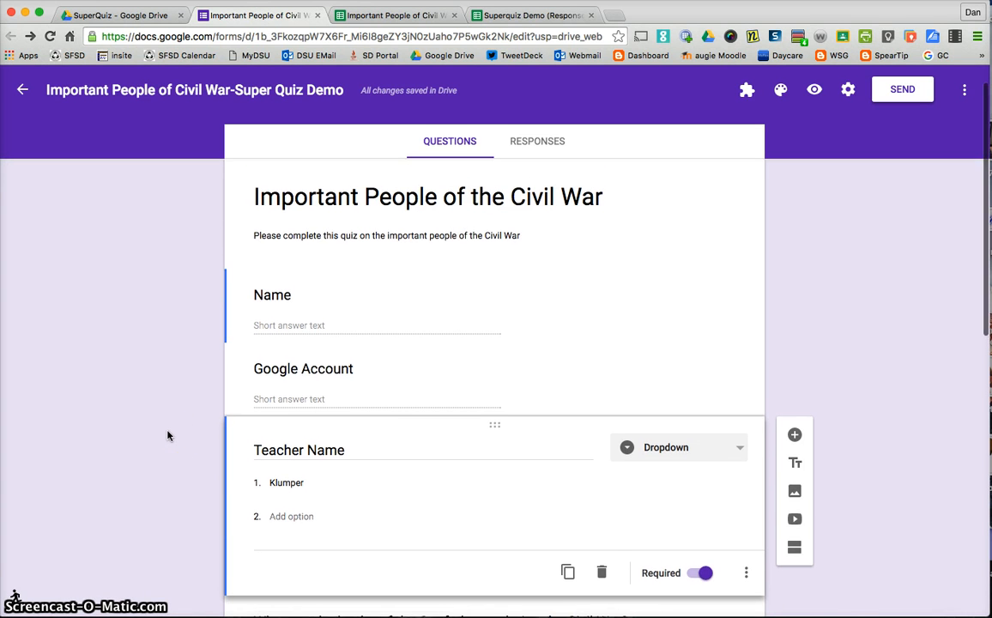
pyautogui.scroll(1, 169, 435)
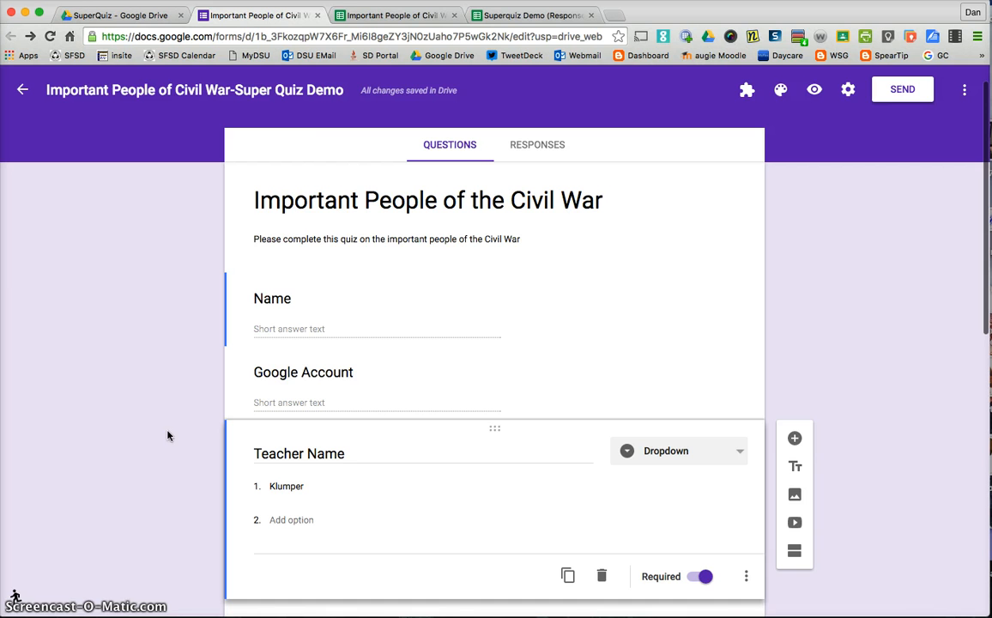
pyautogui.click(397, 19)
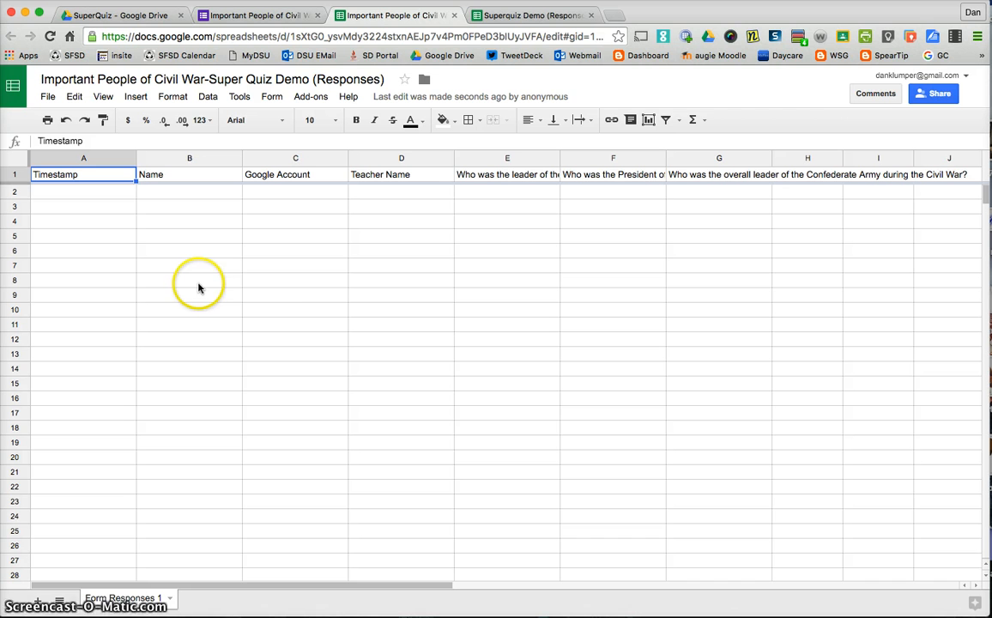
pyautogui.click(268, 17)
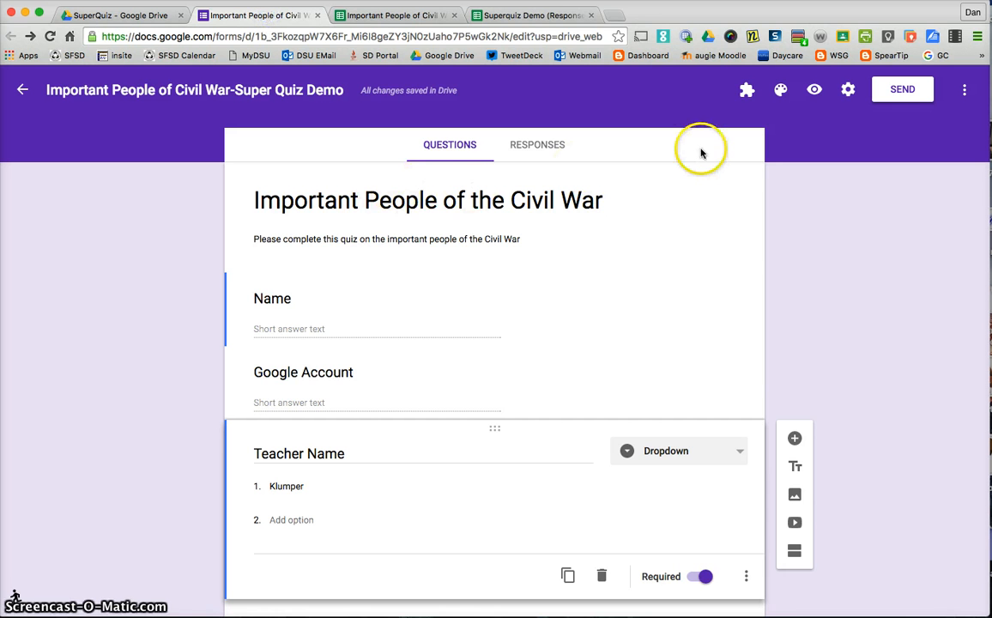
# Preview the form and enter "answer key" as the Name and a placeholder Google Account value.
pyautogui.click(815, 91)
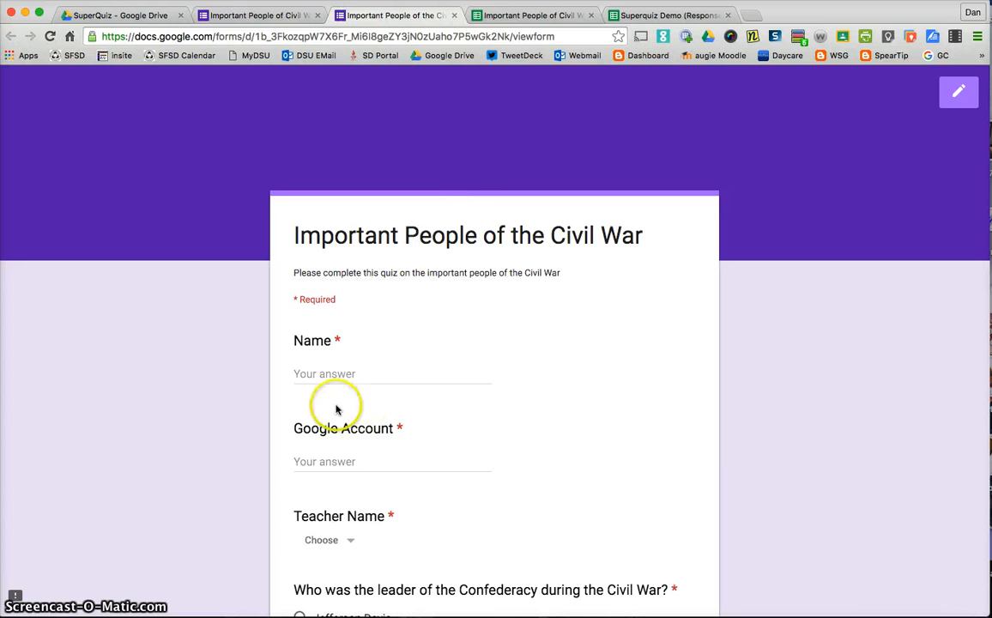
pyautogui.click(304, 374)
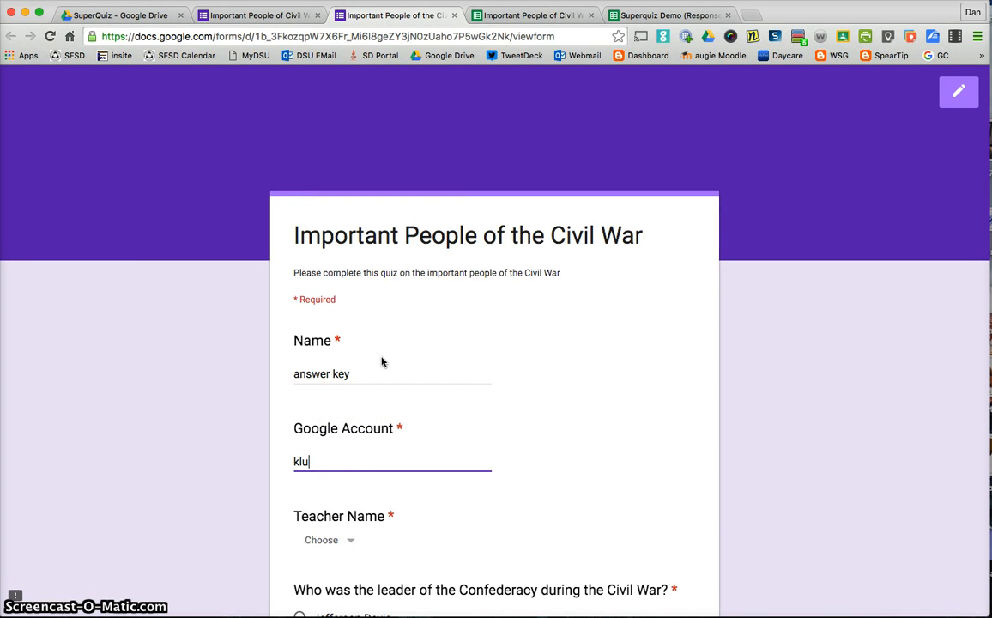
pyautogui.write('klu')
pyautogui.press('BackSpace')
pyautogui.press('BackSpace')
pyautogui.press('BackSpace')
pyautogui.write('dkdk')
pyautogui.press('Tab')
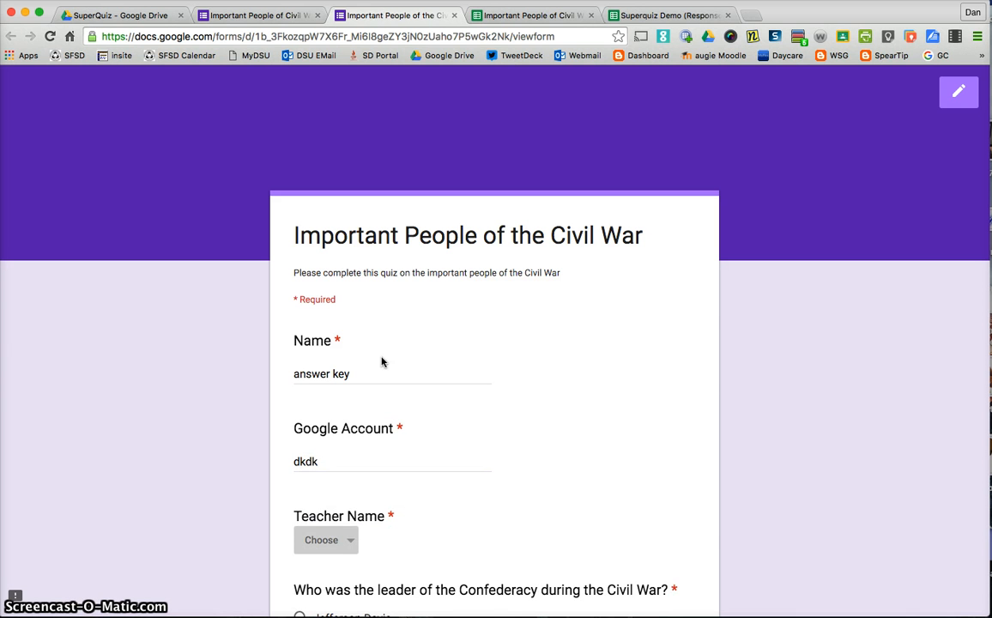
# Complete the answer key by picking the teacher, Jefferson Davis, Abraham Lincoln and Robert E. Lee, and submit it.
pyautogui.click(326, 539)
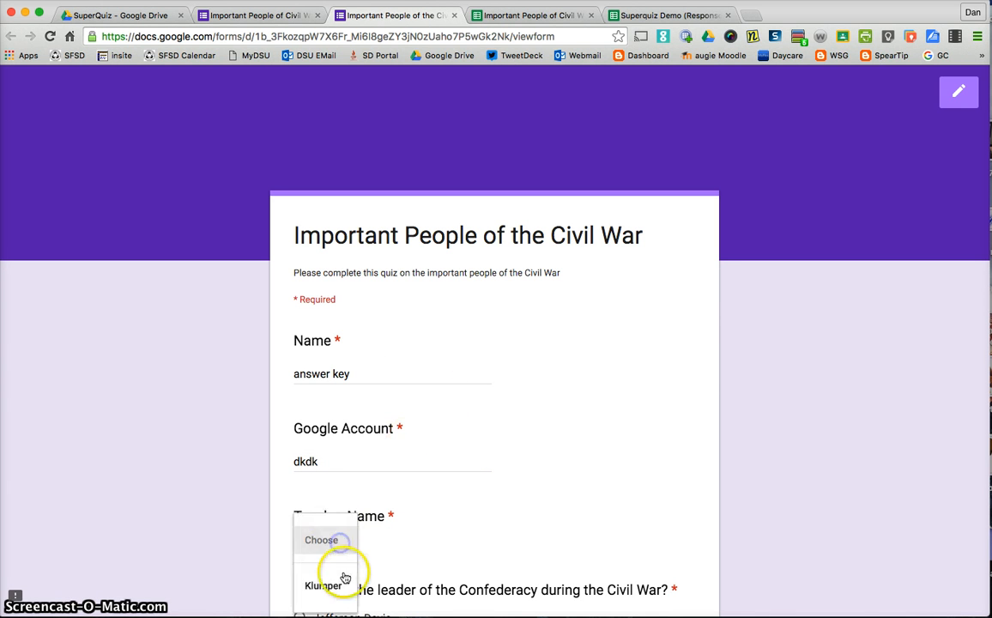
pyautogui.click(337, 583)
pyautogui.scroll(-1, 191, 488)
pyautogui.scroll(-5, 191, 487)
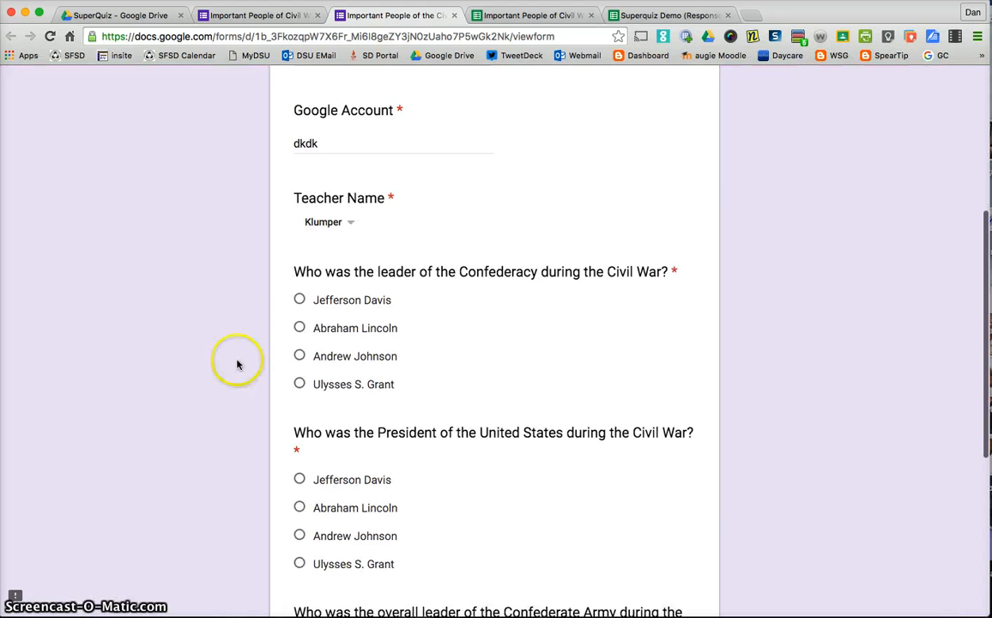
pyautogui.click(300, 293)
pyautogui.click(298, 498)
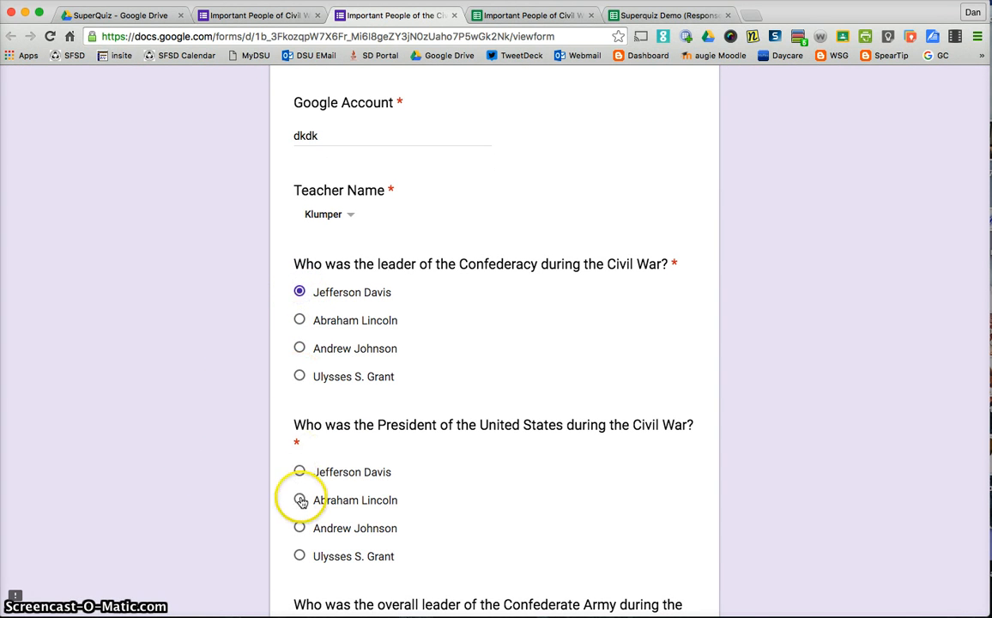
pyautogui.scroll(-4, 297, 493)
pyautogui.click(300, 457)
pyautogui.click(325, 549)
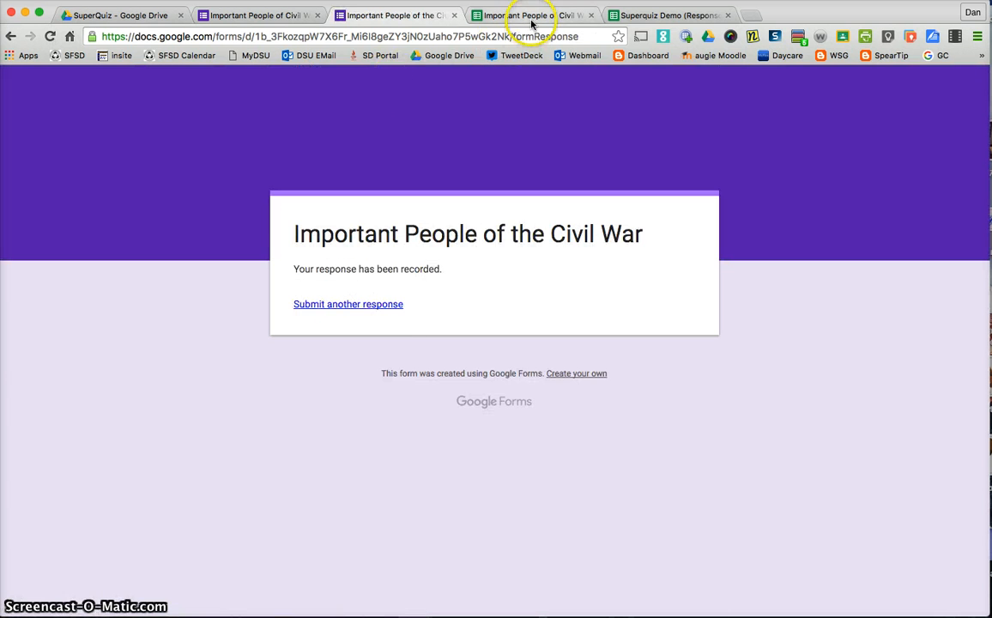
# Open the Super Quiz add-on's Get Started checklist in the responses spreadsheet.
pyautogui.click(514, 16)
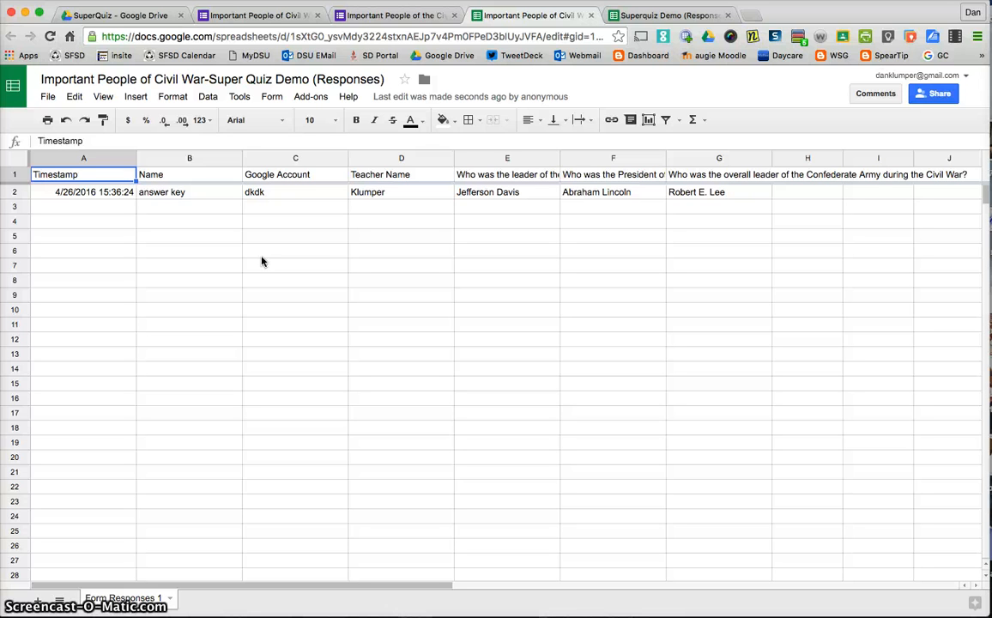
pyautogui.click(14, 195)
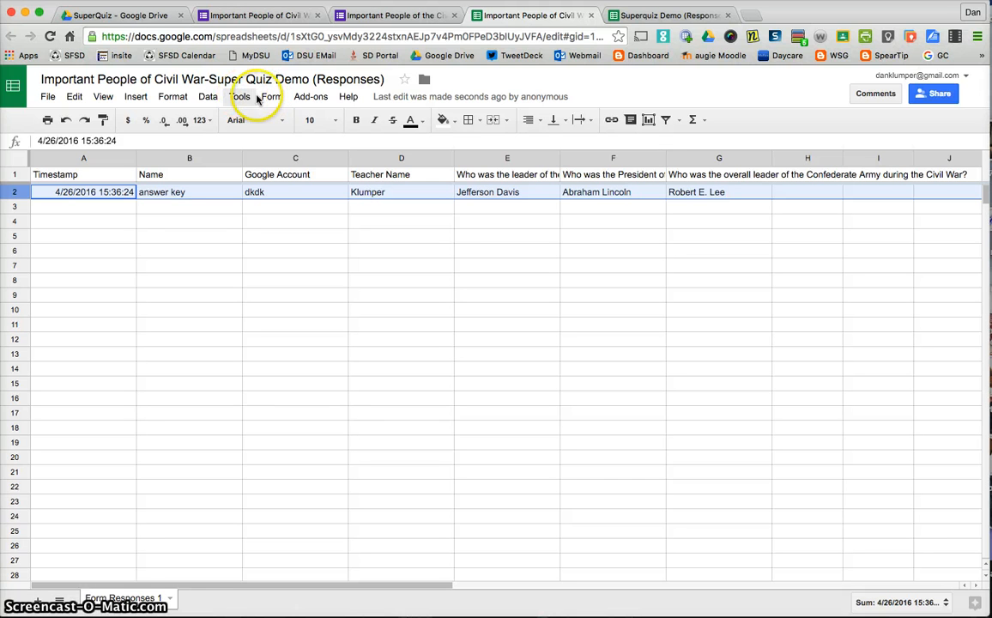
pyautogui.click(313, 98)
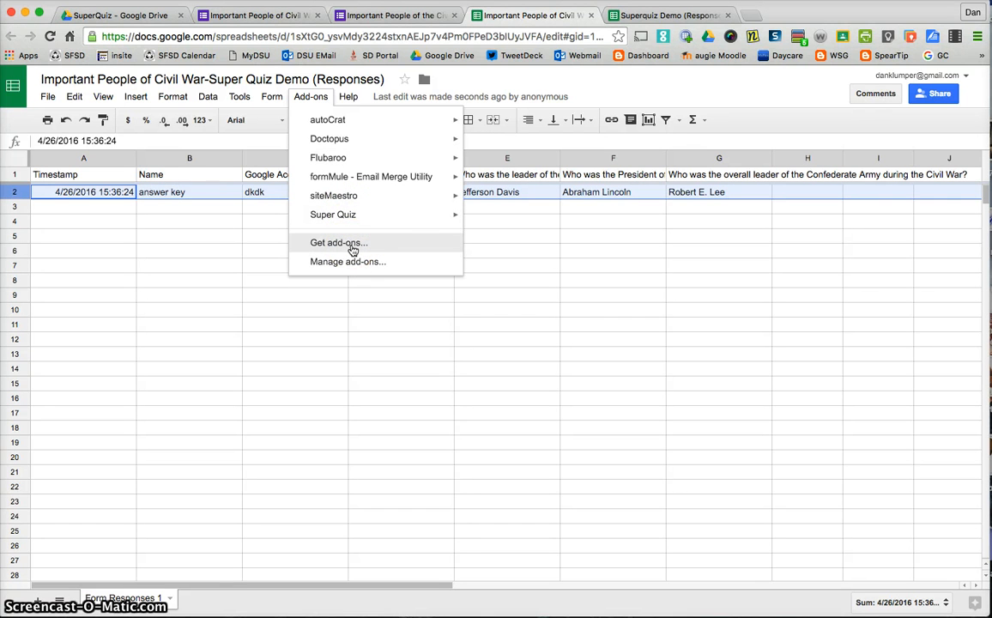
pyautogui.moveTo(352, 216)
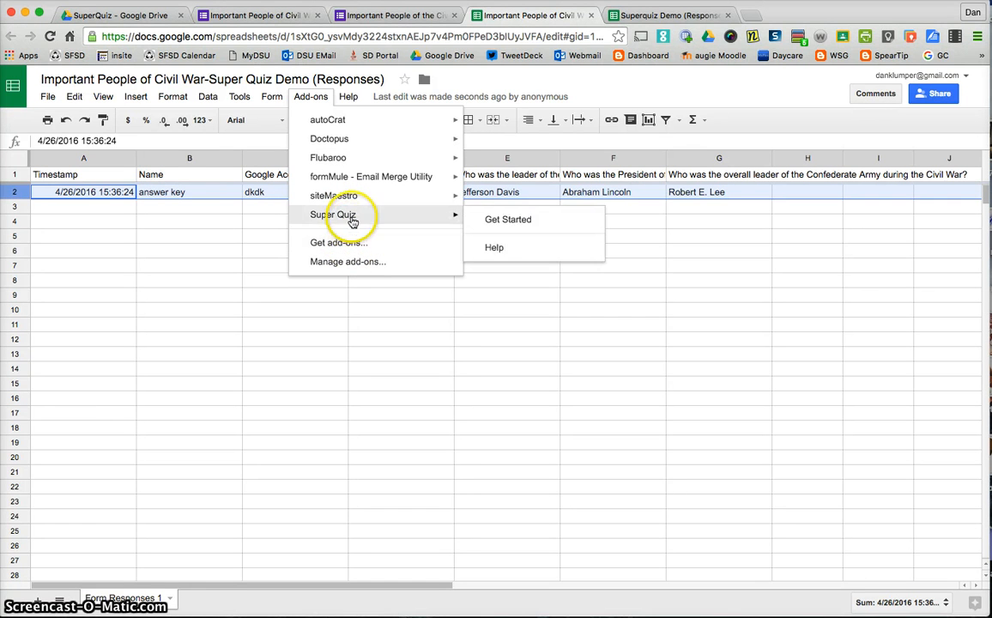
pyautogui.click(508, 220)
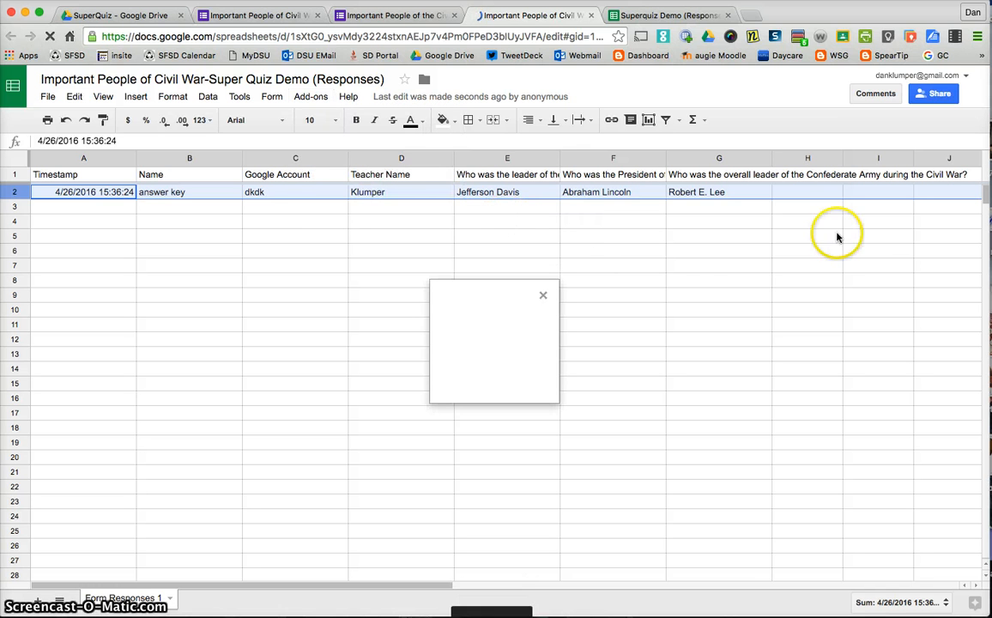
pyautogui.click(506, 356)
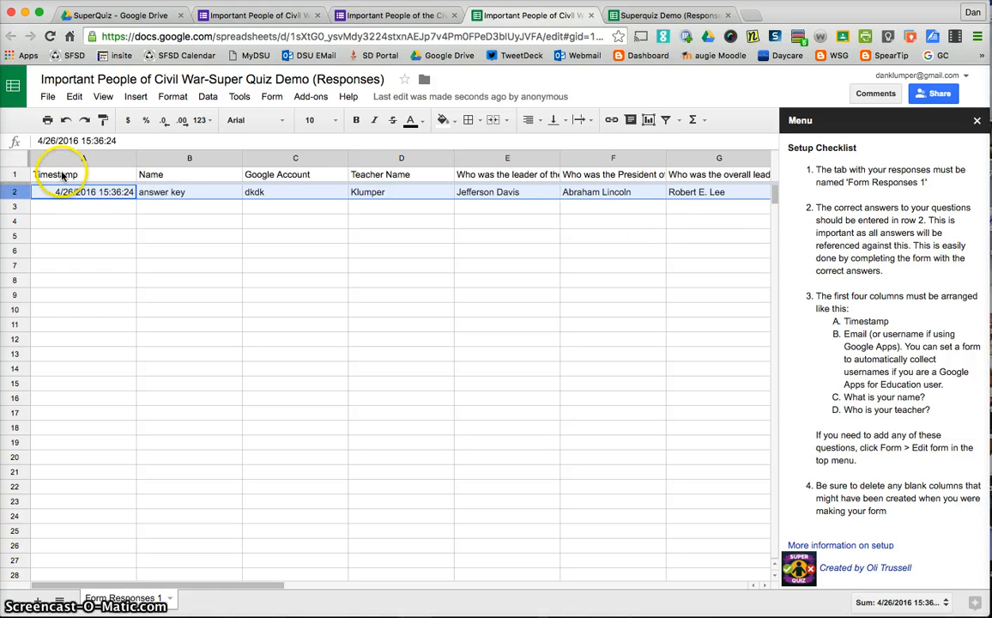
# Move the Google Account column ahead of the Name column so it sits right after Timestamp.
pyautogui.click(80, 158)
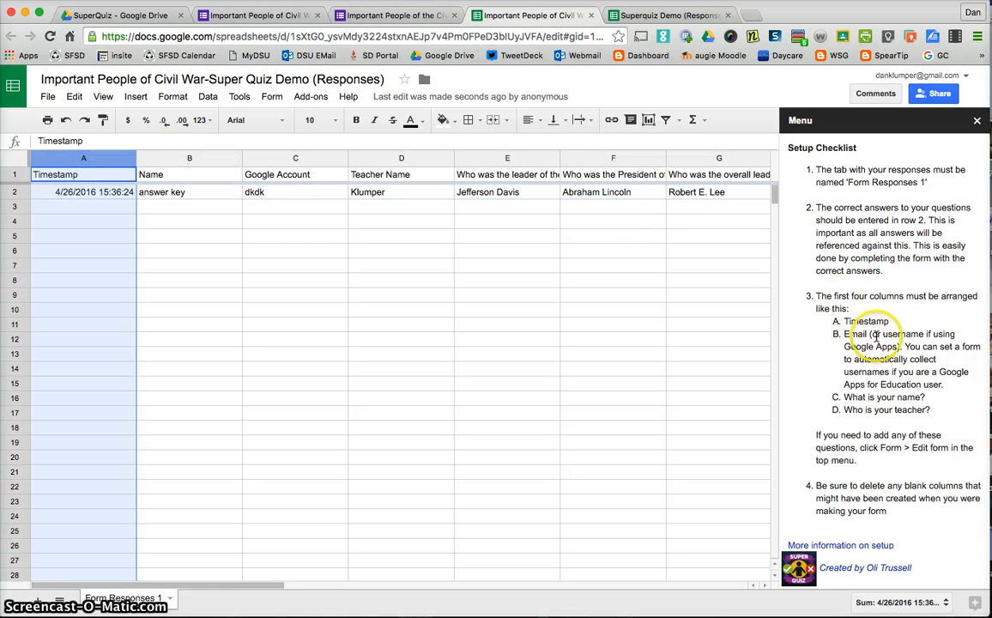
pyautogui.click(185, 160)
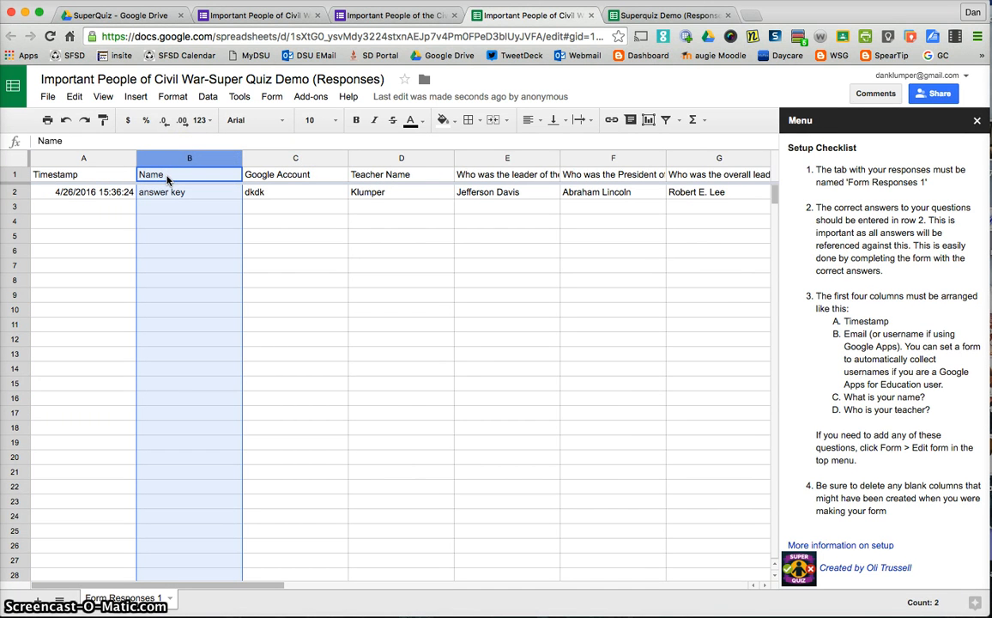
pyautogui.click(268, 160)
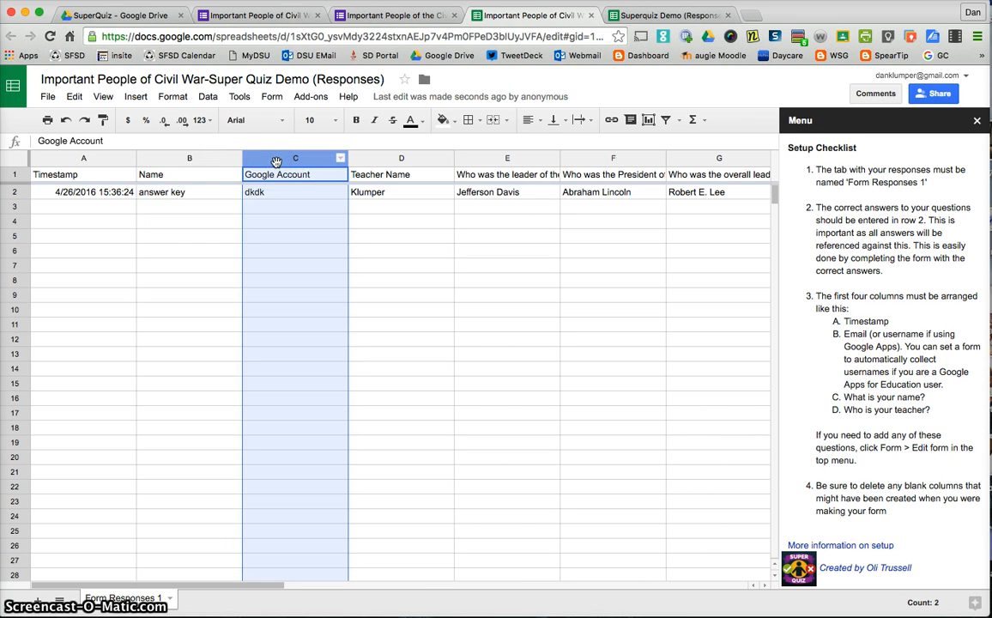
pyautogui.moveTo(276, 162); pyautogui.dragTo(152, 160)
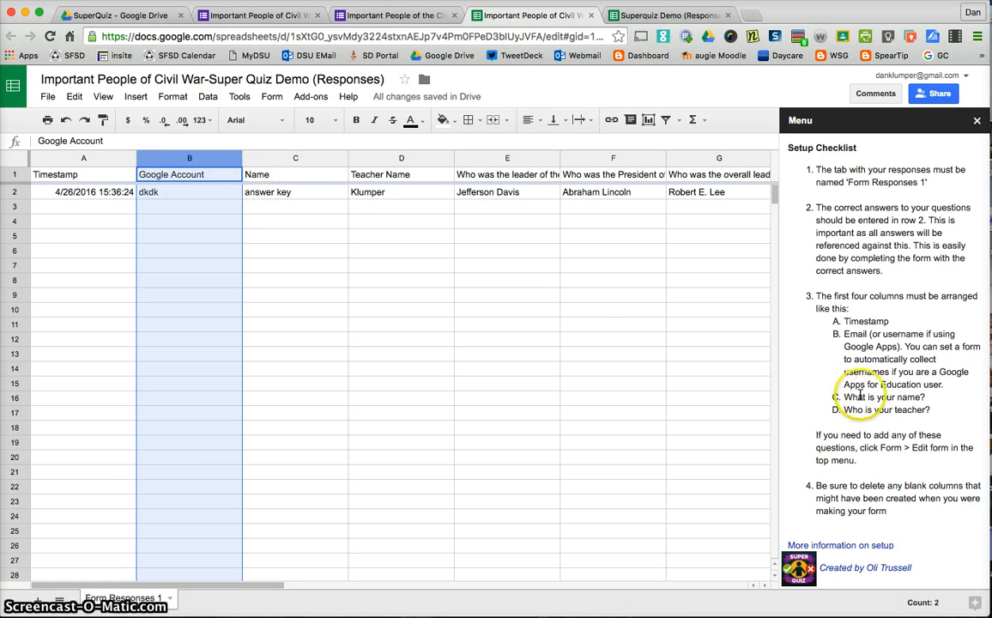
pyautogui.click(292, 160)
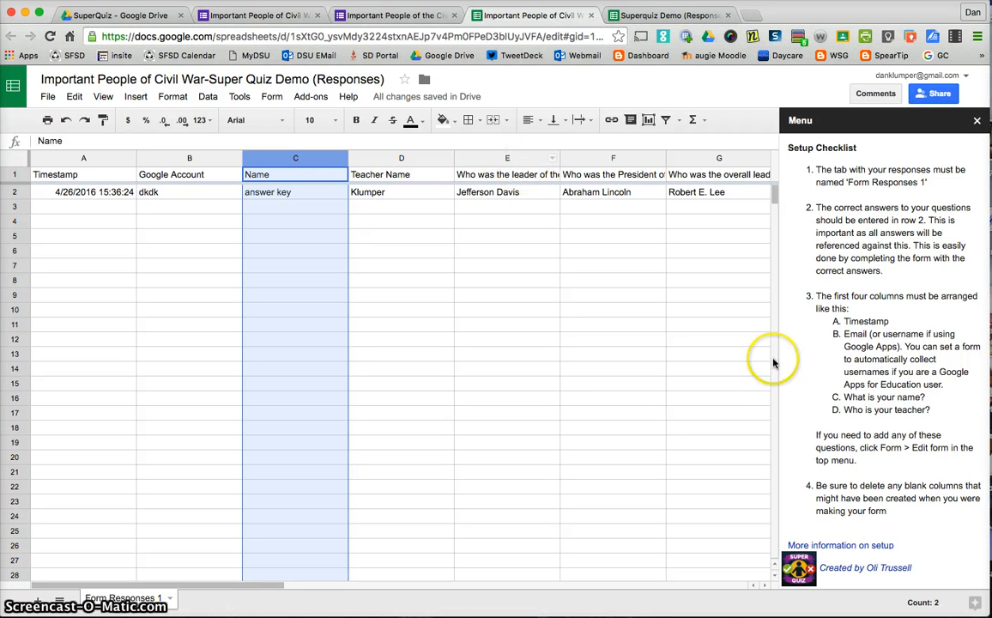
# Create the Super Quiz tabs from the setup checklist and close the add-on sidebar.
pyautogui.scroll(-3, 875, 420)
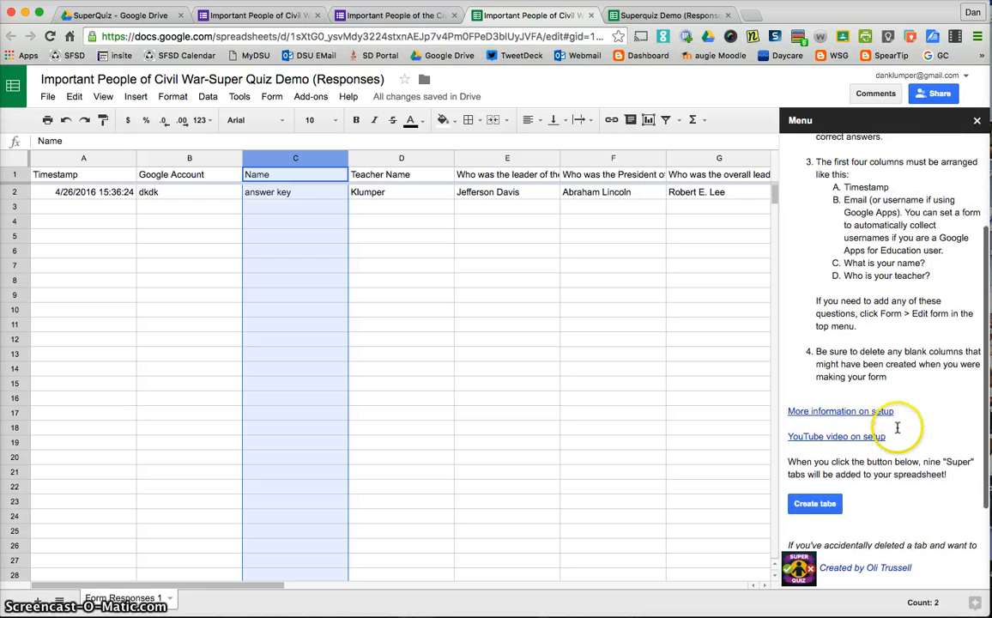
pyautogui.click(813, 481)
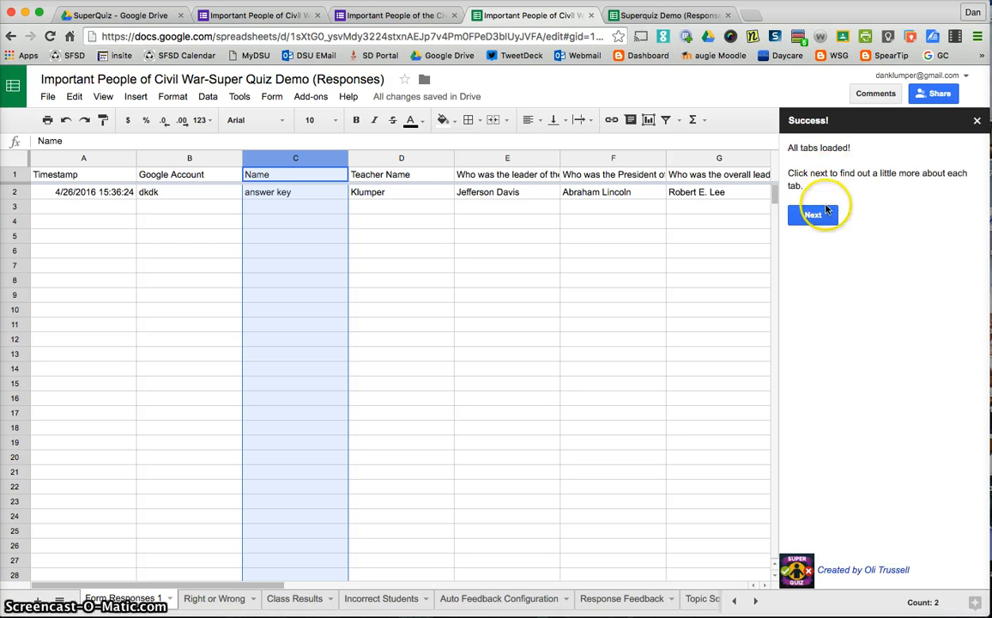
pyautogui.click(815, 218)
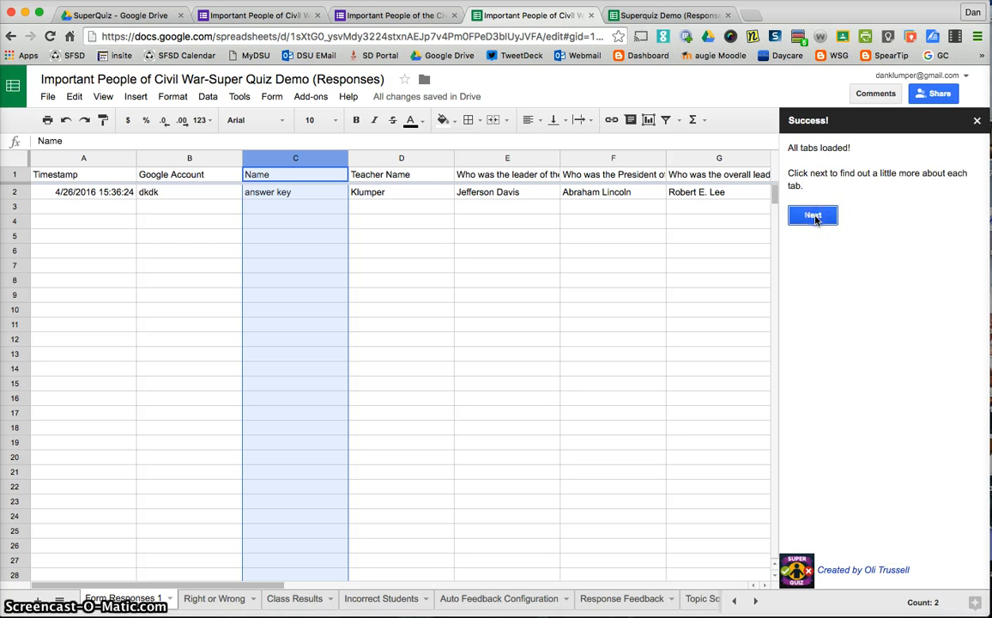
pyautogui.click(976, 121)
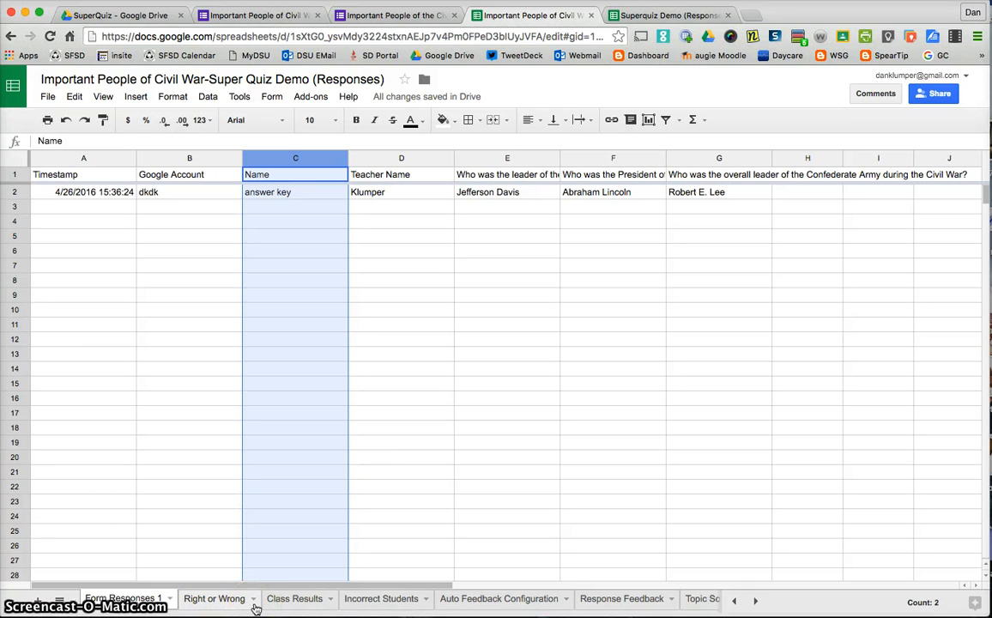
# Open the Auto Feedback Configuration tab and review its sample settings.
pyautogui.click(221, 605)
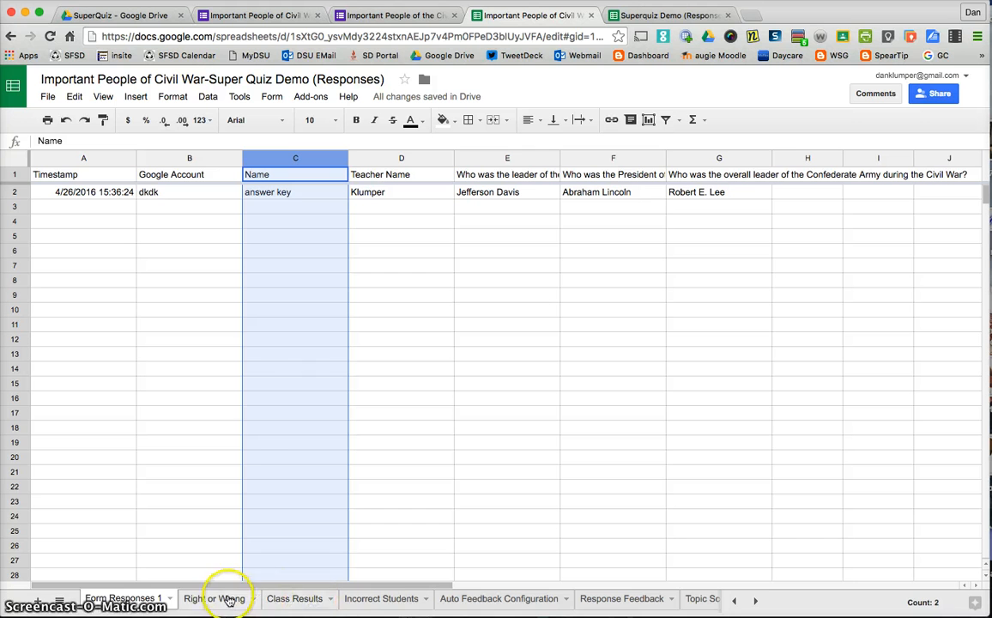
pyautogui.click(299, 606)
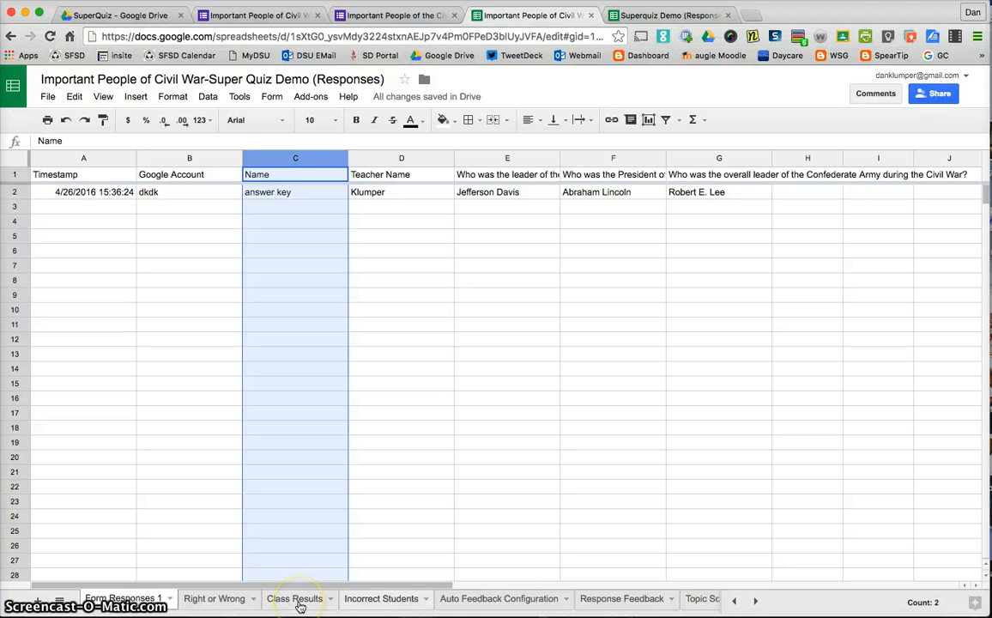
pyautogui.click(490, 606)
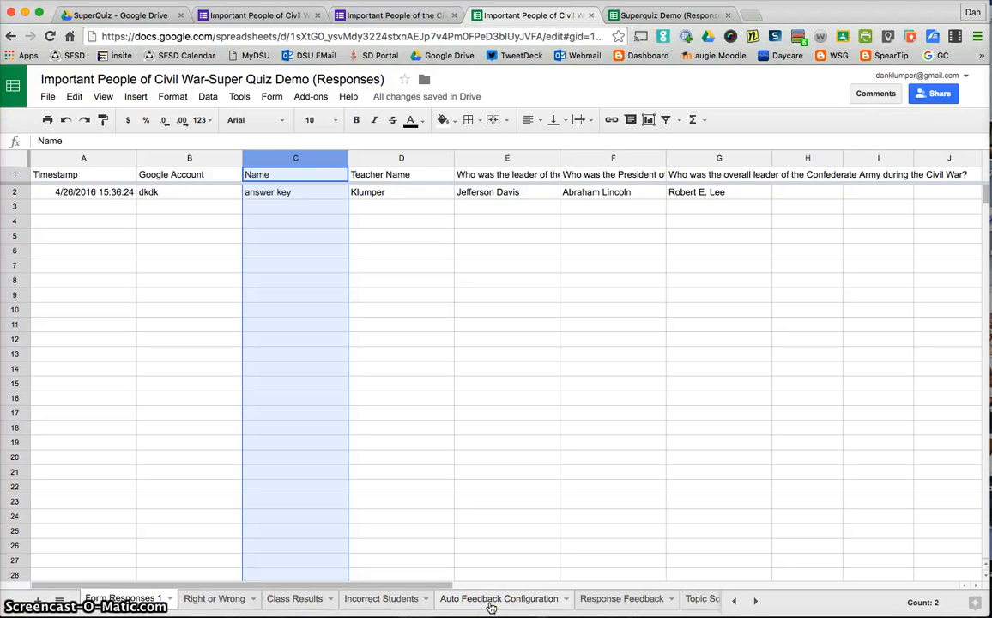
pyautogui.click(509, 606)
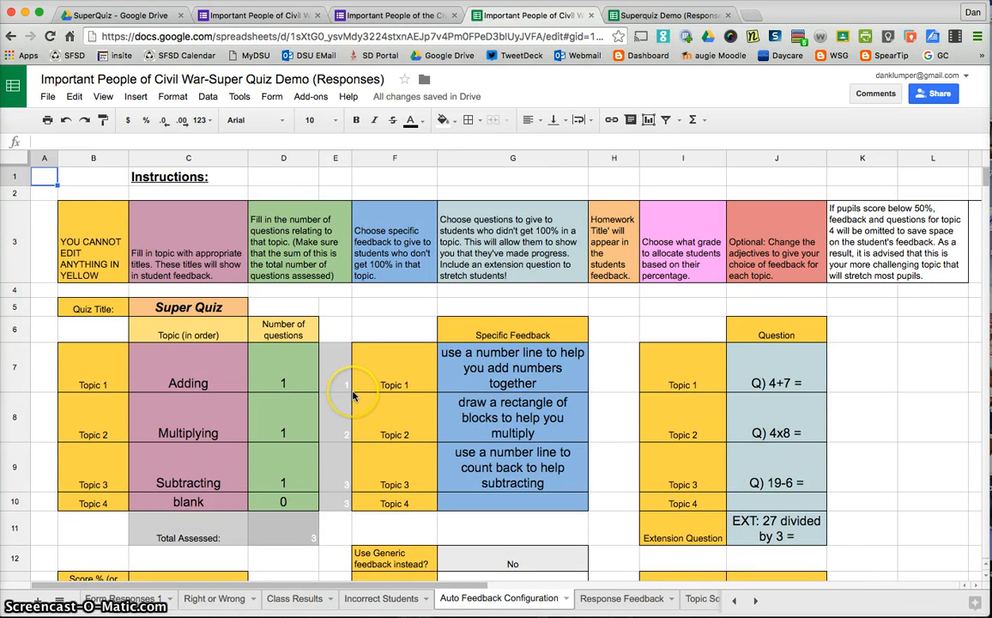
pyautogui.scroll(-5, 351, 394)
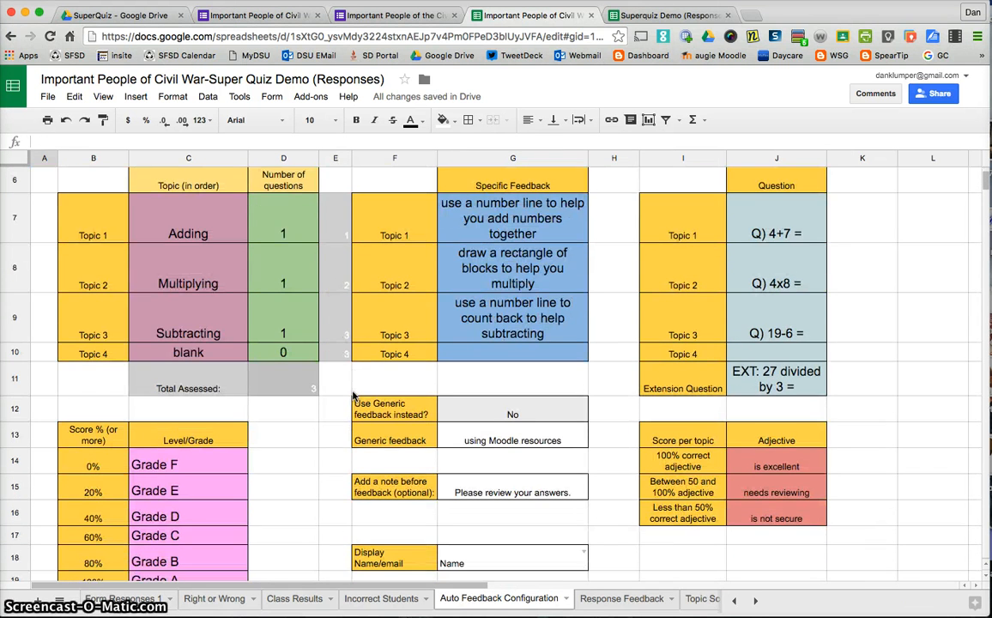
pyautogui.scroll(3, 352, 394)
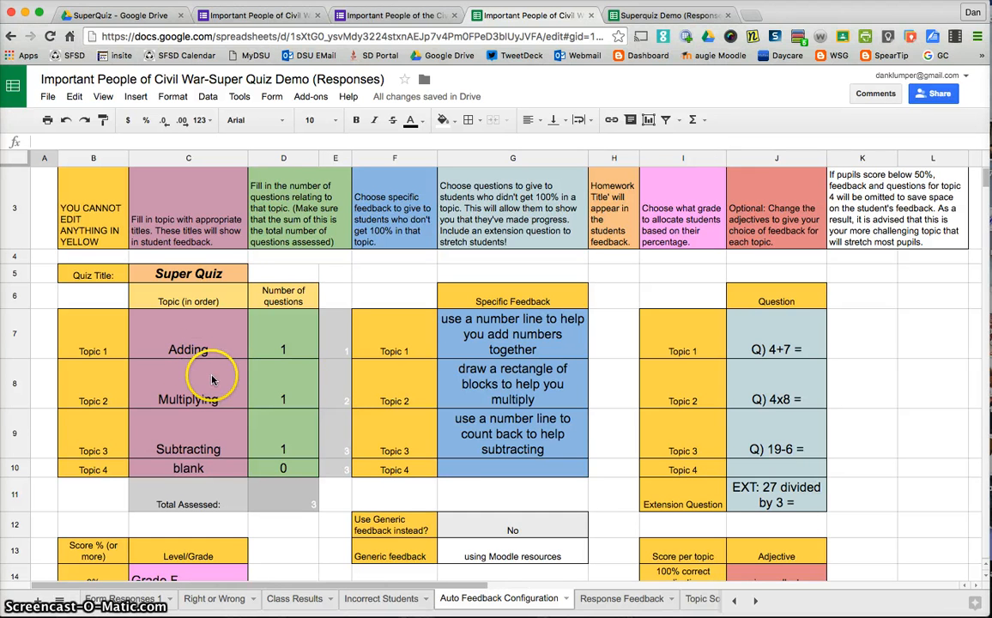
pyautogui.scroll(1, 492, 416)
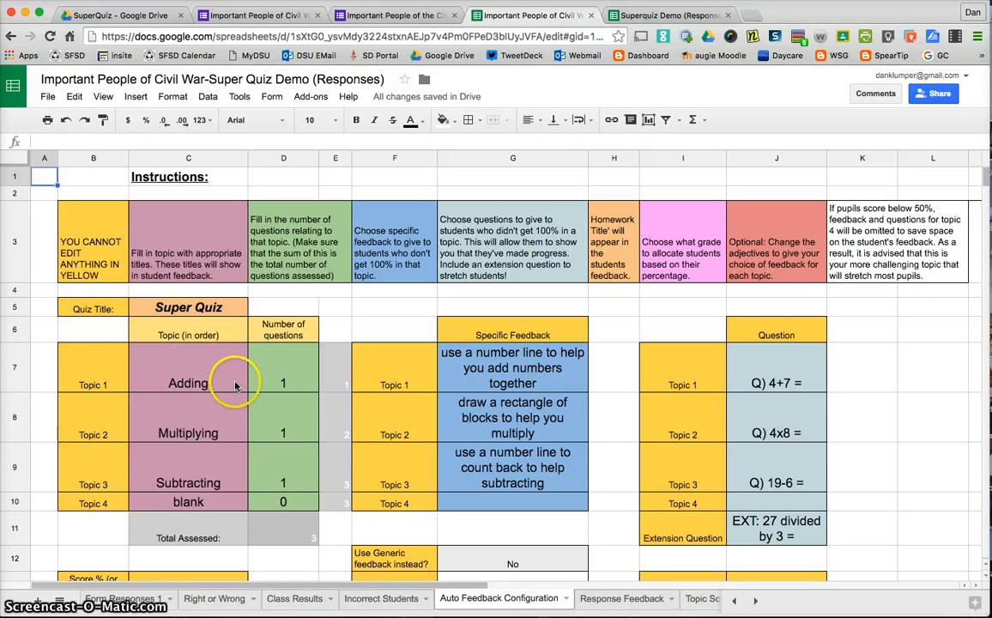
pyautogui.scroll(-3, 532, 429)
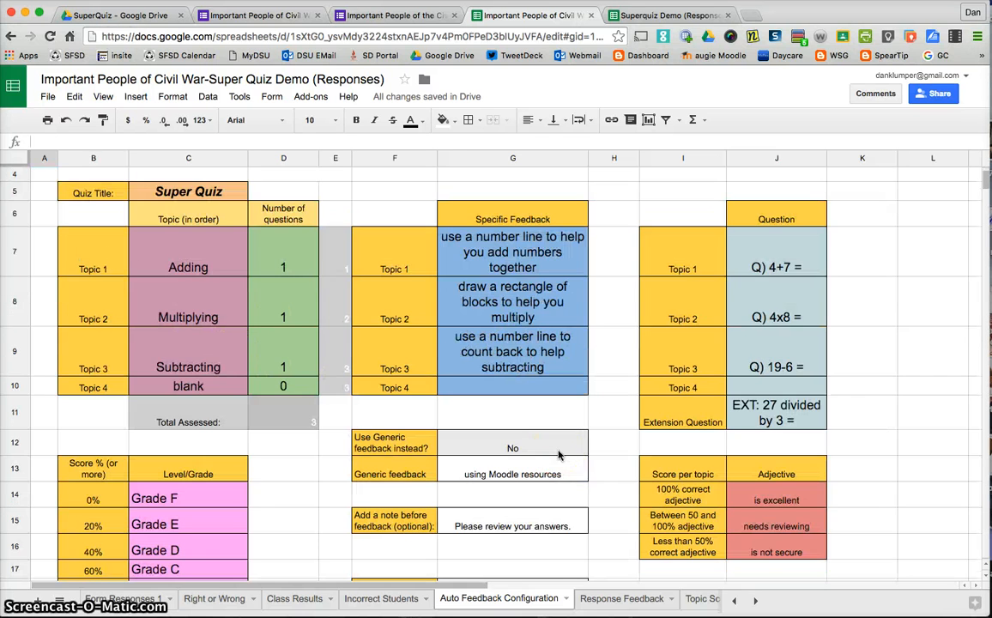
pyautogui.scroll(3, 558, 454)
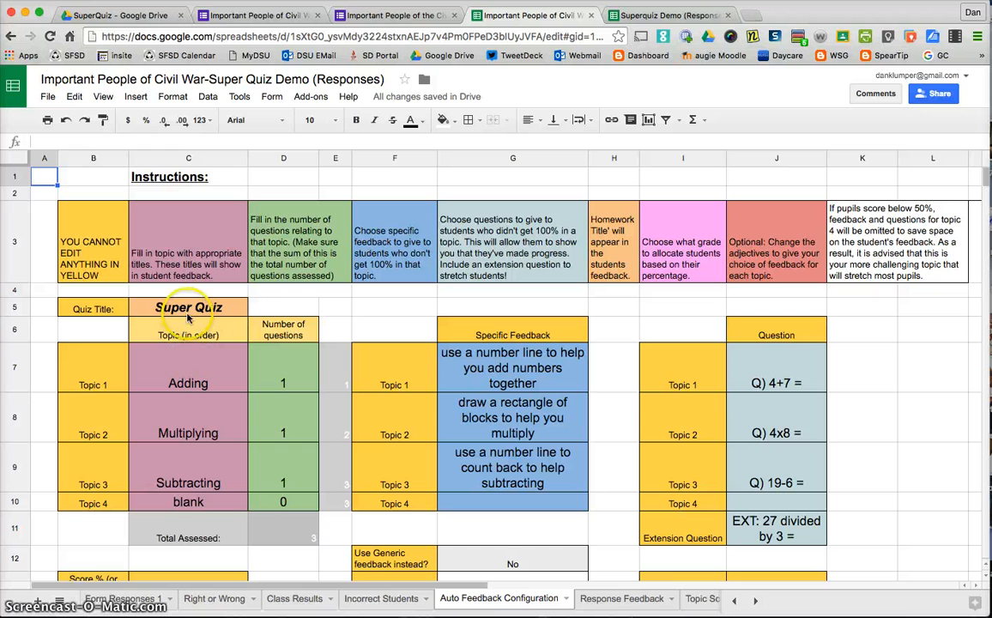
# Set the quiz title to "Important People of Civil War".
pyautogui.click(227, 312)
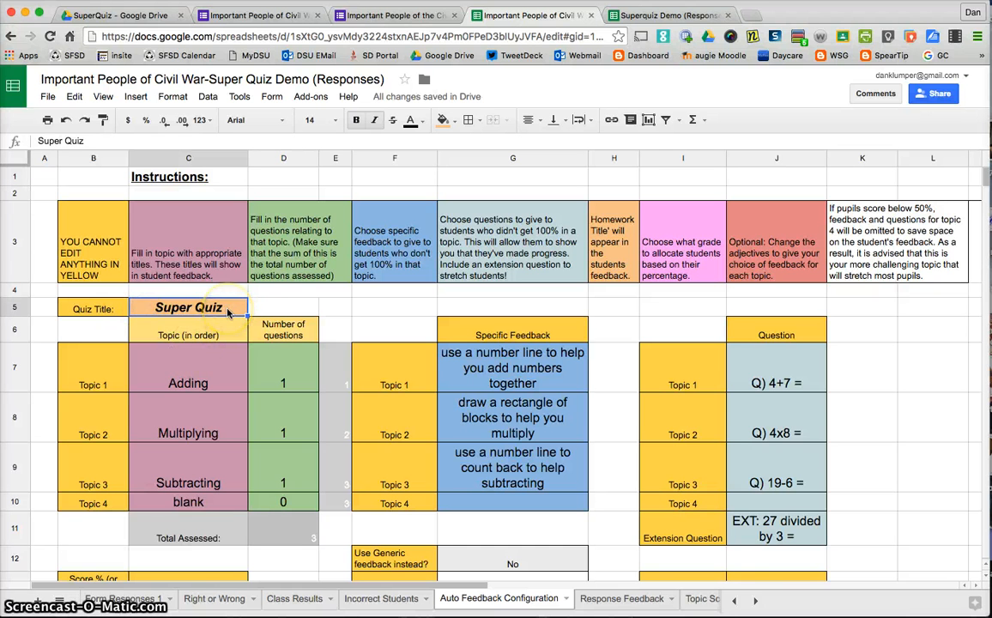
pyautogui.write('Importnat')
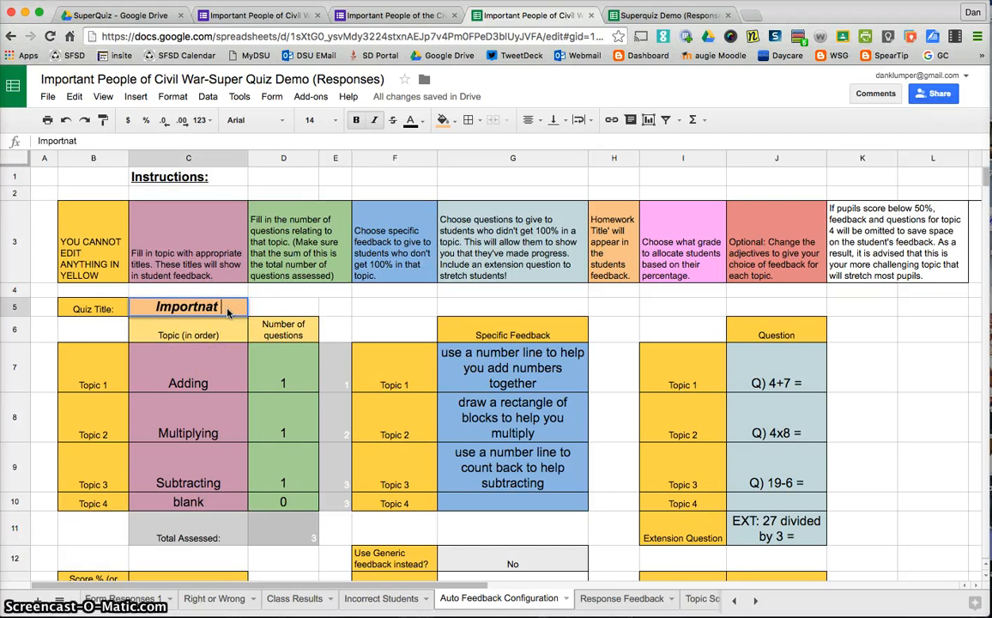
pyautogui.press('BackSpace')
pyautogui.press('BackSpace')
pyautogui.write('ant People')
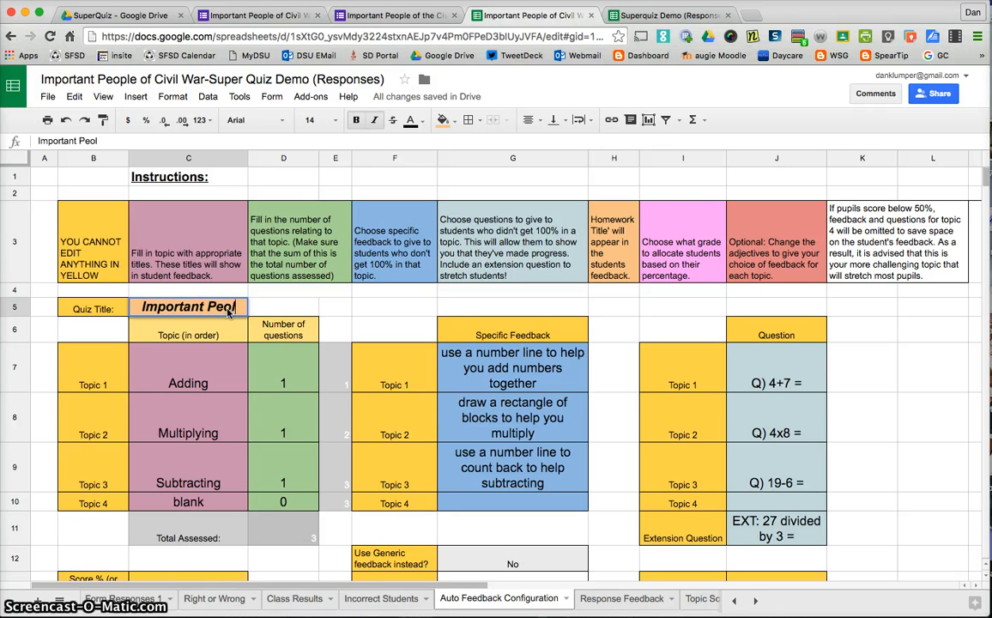
pyautogui.write(' of Civil War')
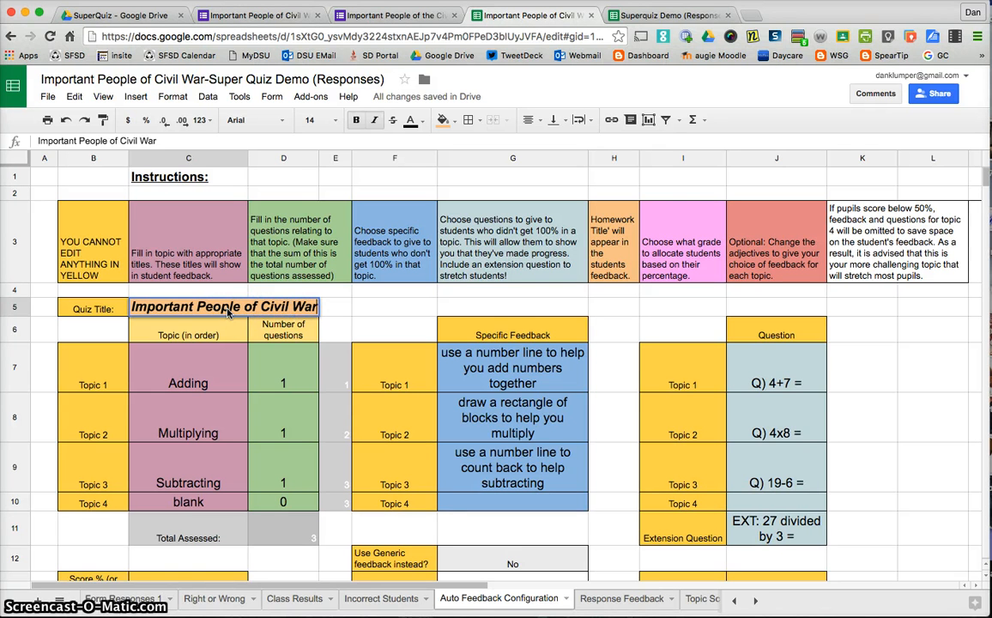
pyautogui.press('Return')
# Clear the sample topics, question counts and level/grade entries.
pyautogui.moveTo(177, 398); pyautogui.dragTo(281, 517)
pyautogui.press('Delete')
pyautogui.scroll(-5, 276, 483)
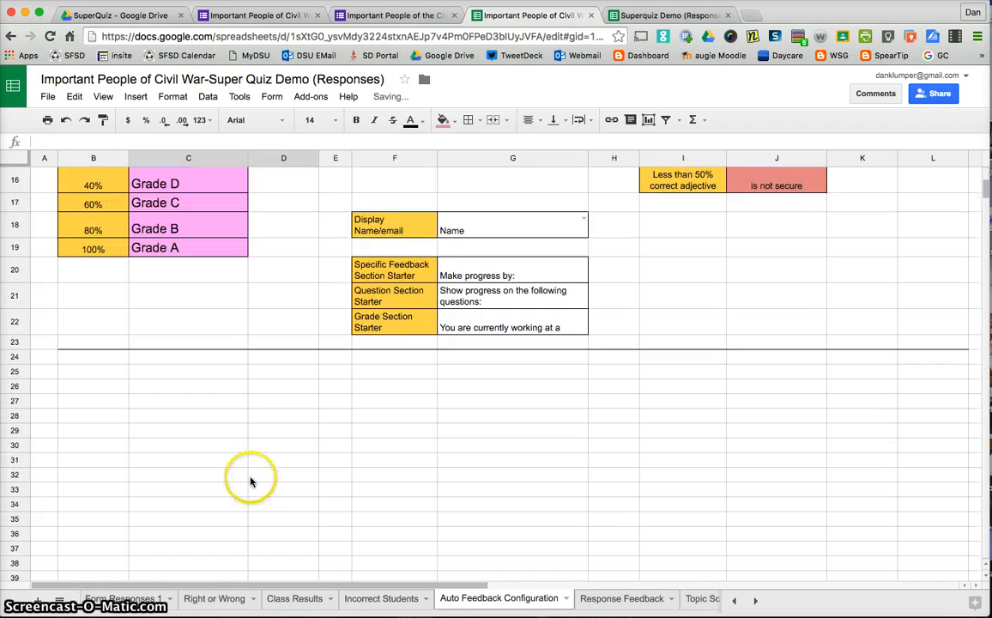
pyautogui.scroll(5, 251, 476)
pyautogui.scroll(-3, 224, 420)
pyautogui.moveTo(204, 335); pyautogui.dragTo(202, 450)
pyautogui.press('Delete')
# Clear the sample feedback texts, including section starters, display name, generic feedback, note and specific feedback.
pyautogui.moveTo(505, 458); pyautogui.dragTo(500, 513)
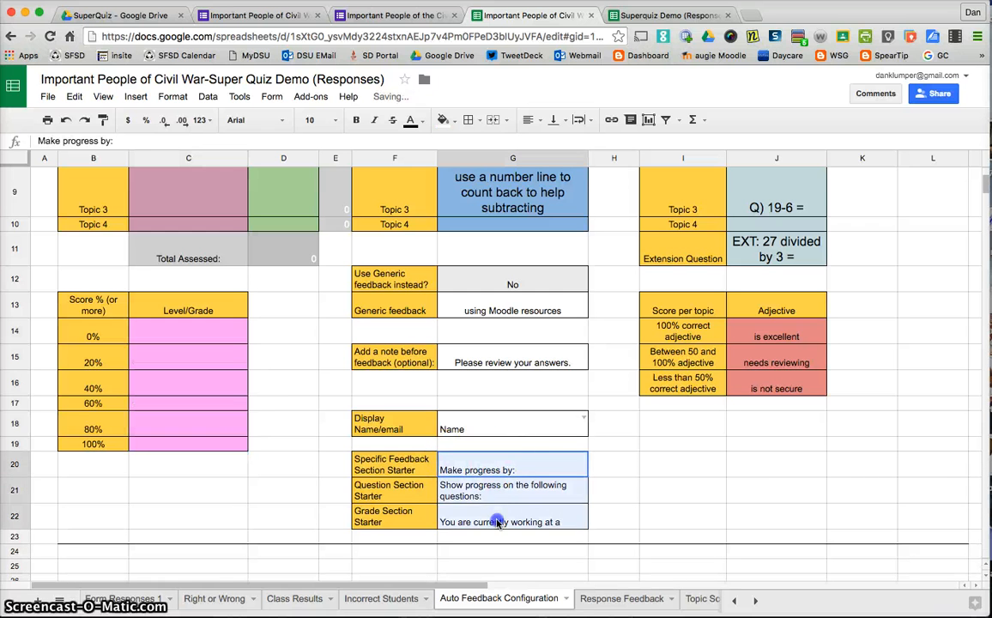
pyautogui.press('Delete')
pyautogui.click(495, 430)
pyautogui.press('Delete')
pyautogui.click(513, 310)
pyautogui.press('Delete')
pyautogui.click(513, 362)
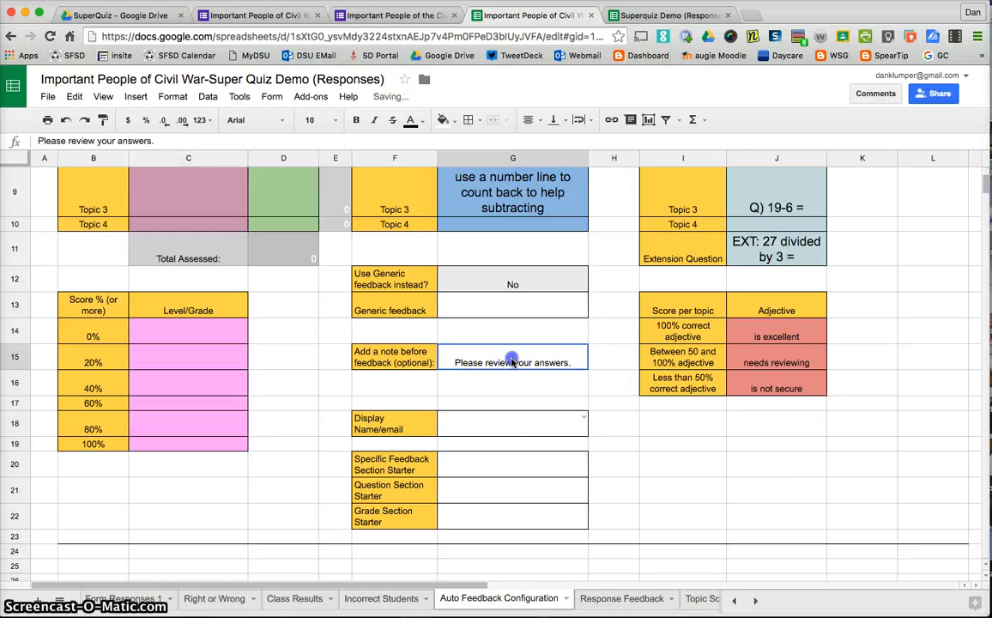
pyautogui.press('Delete')
pyautogui.scroll(3, 512, 364)
pyautogui.scroll(3, 512, 365)
pyautogui.moveTo(512, 386); pyautogui.dragTo(515, 515)
pyautogui.press('Delete')
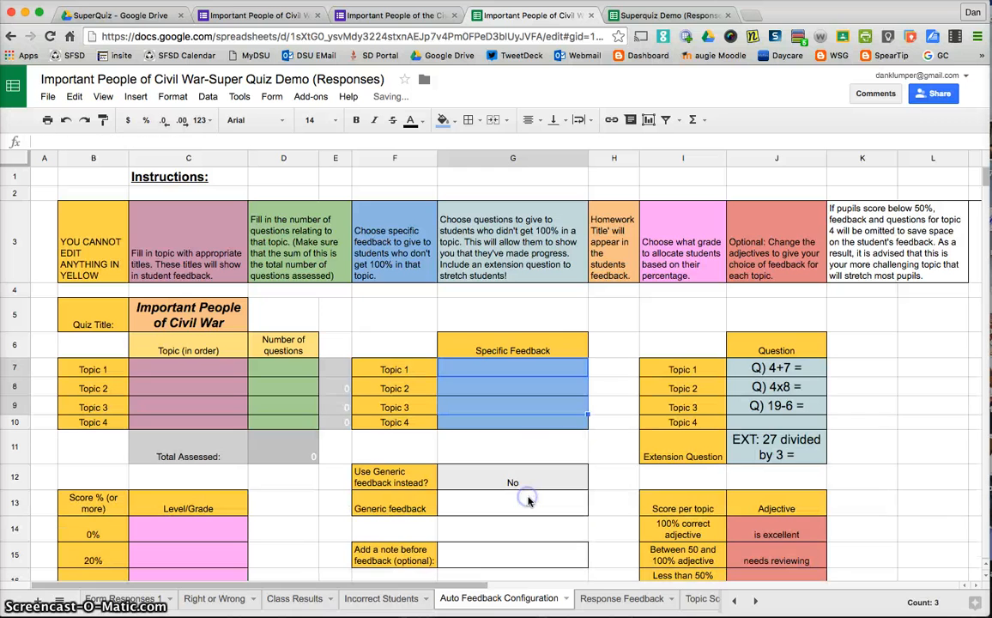
# Clear the sample questions, extension question and score adjectives.
pyautogui.moveTo(788, 374); pyautogui.dragTo(791, 464)
pyautogui.press('Delete')
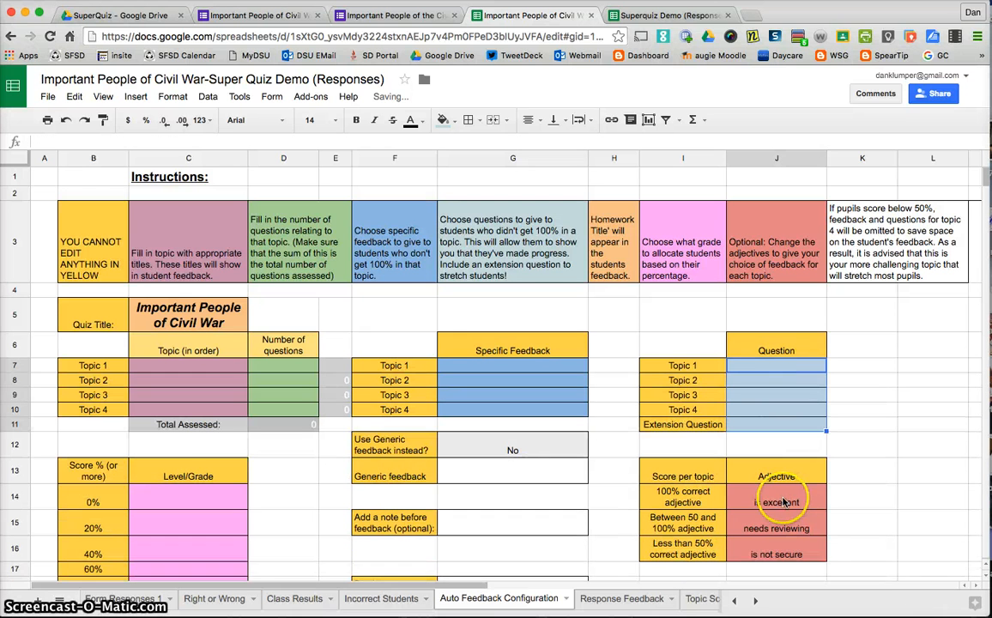
pyautogui.scroll(-1, 782, 503)
pyautogui.moveTo(782, 504); pyautogui.dragTo(784, 538)
pyautogui.press('Delete')
pyautogui.click(786, 481)
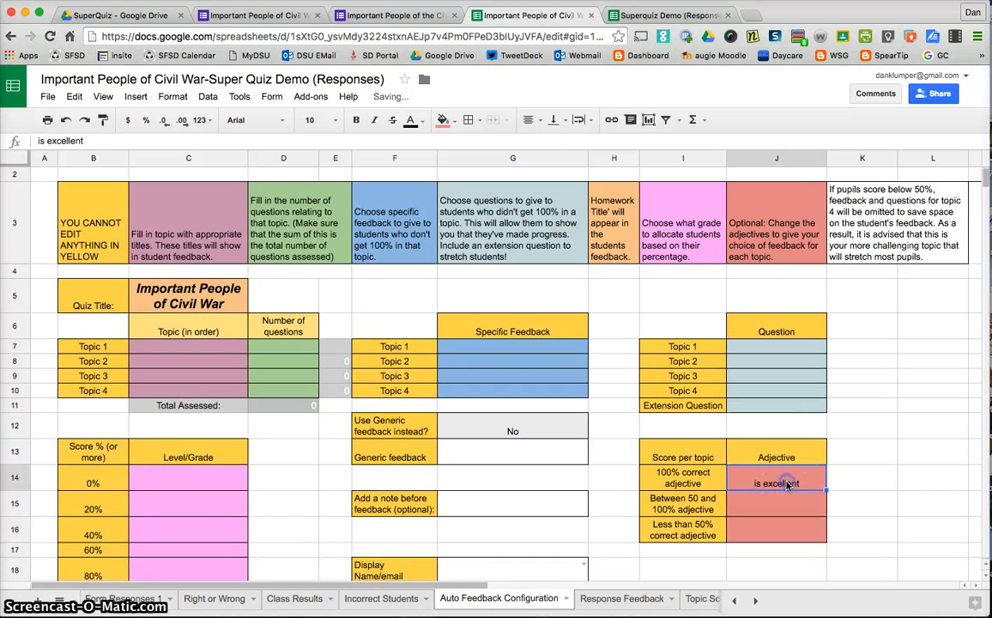
pyautogui.press('Delete')
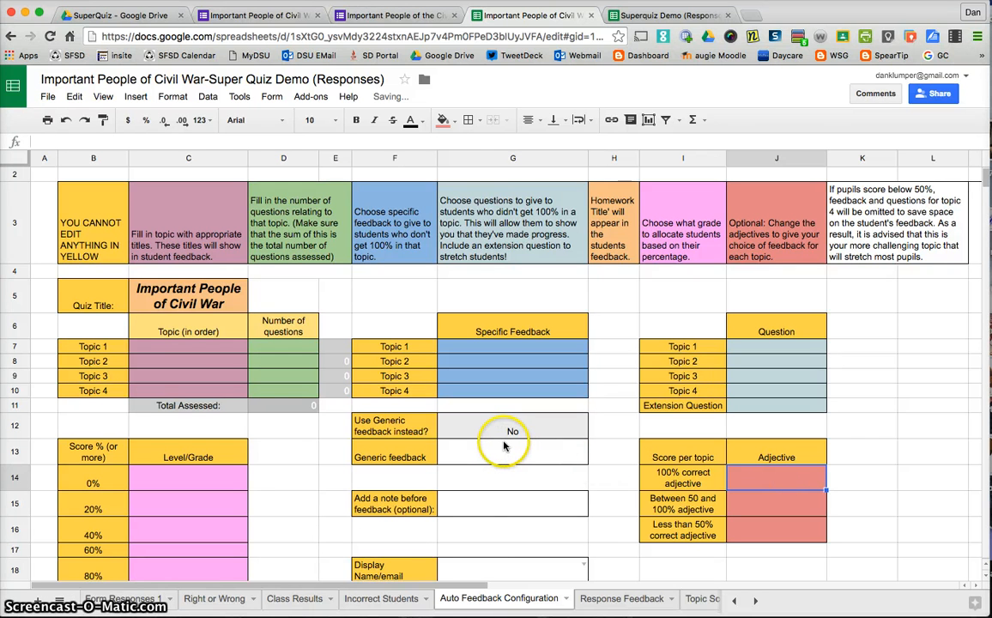
# Enter People as Topic 1 with 3 questions.
pyautogui.scroll(-1, 504, 445)
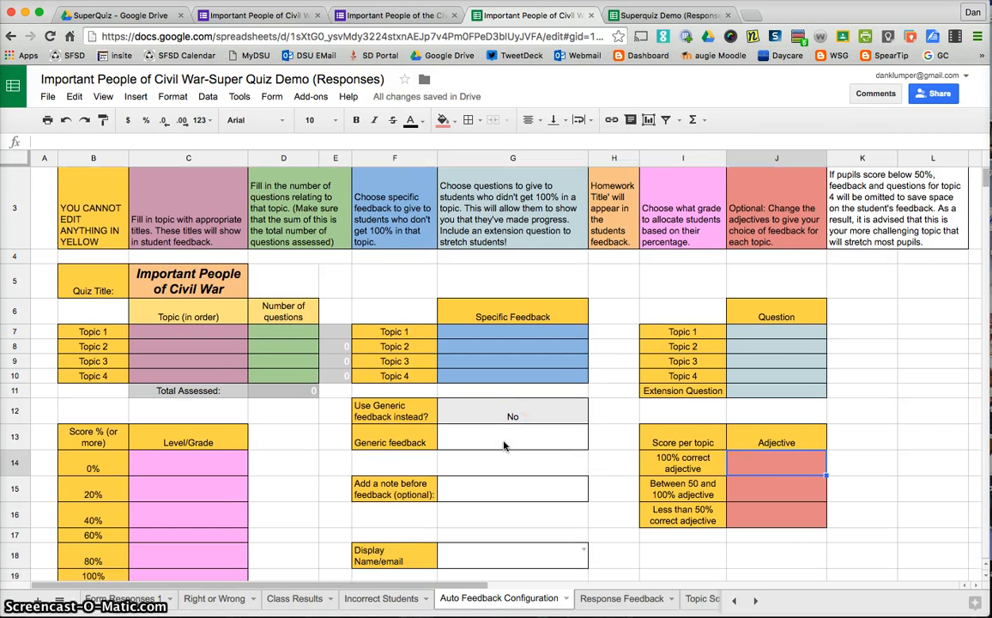
pyautogui.scroll(1, 503, 445)
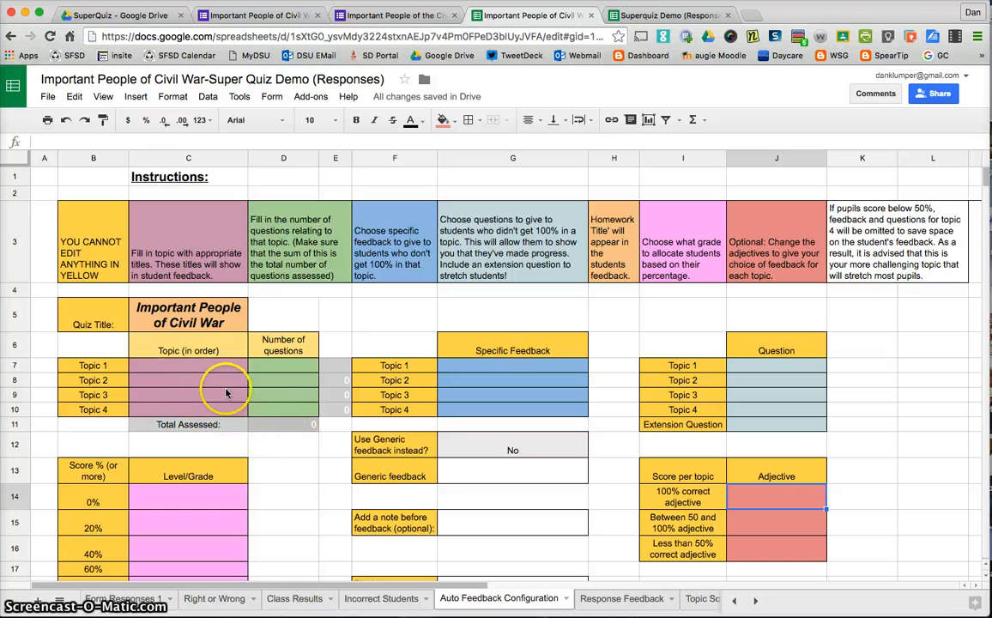
pyautogui.click(192, 369)
pyautogui.write('People')
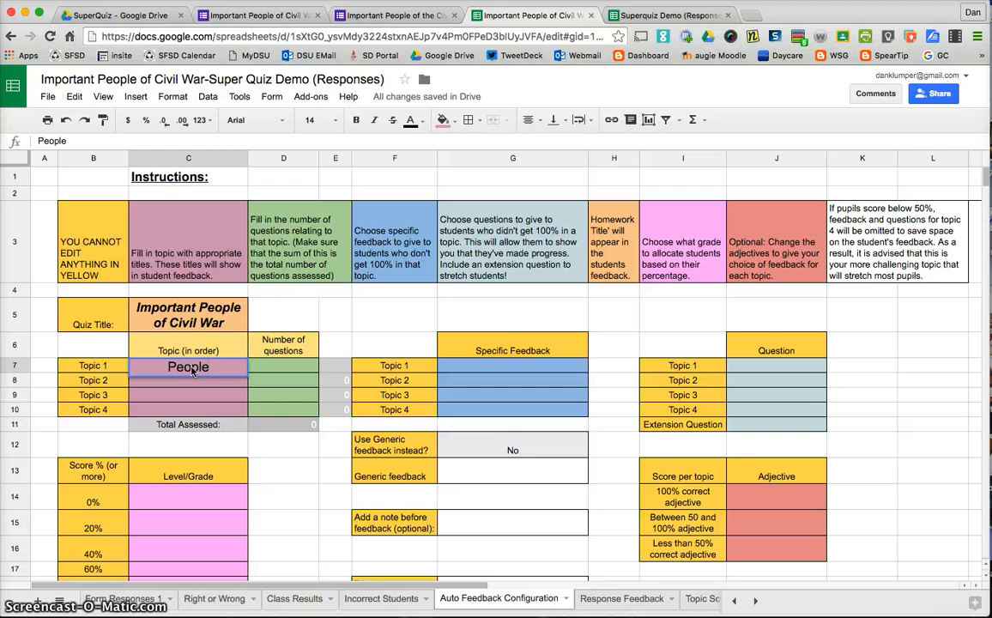
pyautogui.press('Tab')
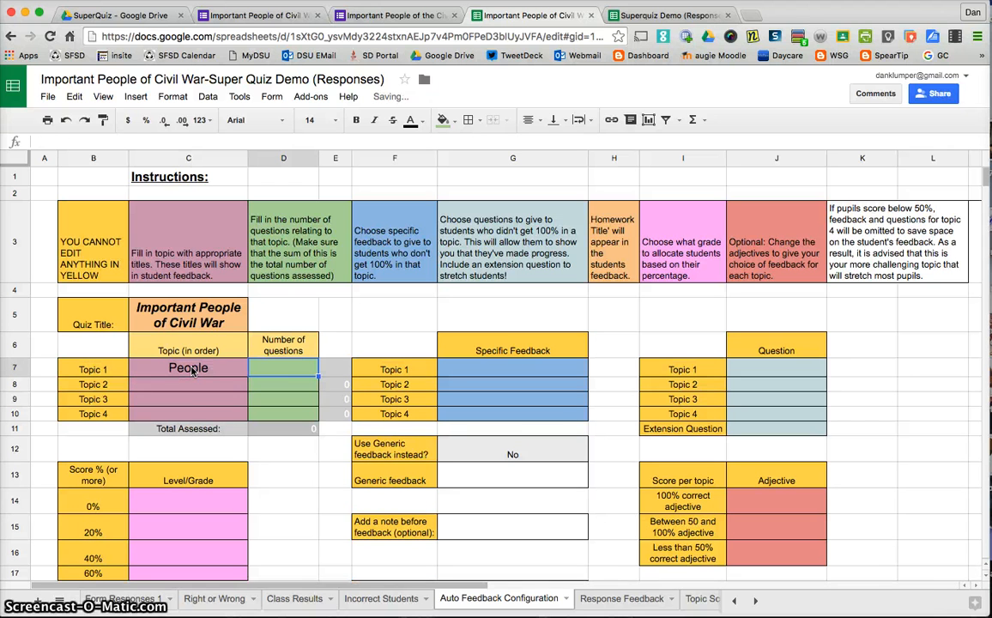
pyautogui.press('Return')
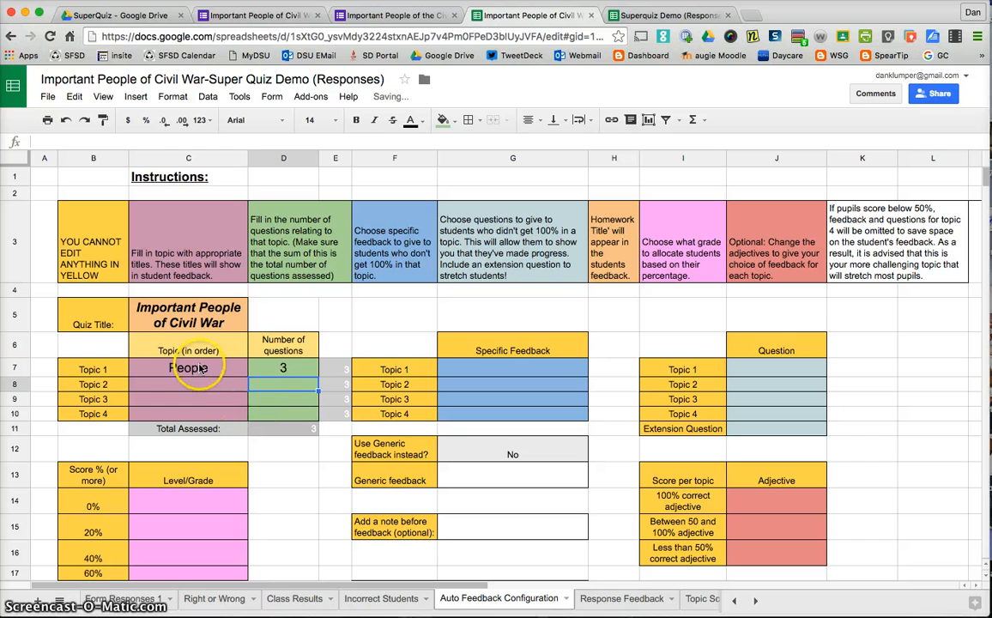
pyautogui.click(176, 319)
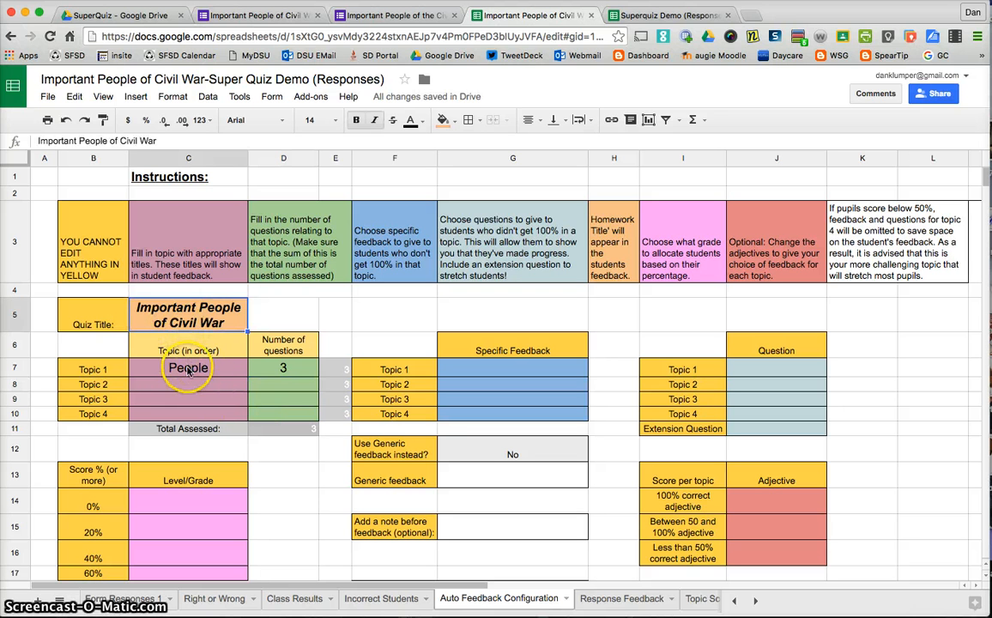
pyautogui.click(189, 370)
pyautogui.click(297, 375)
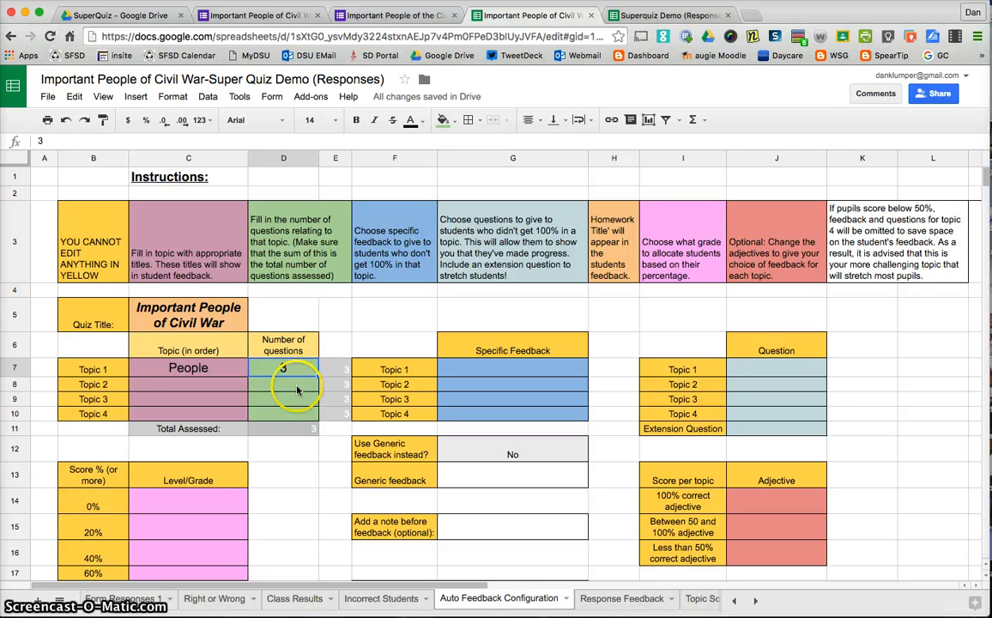
# Open the Document and Email Configuration tab.
pyautogui.scroll(-5, 297, 394)
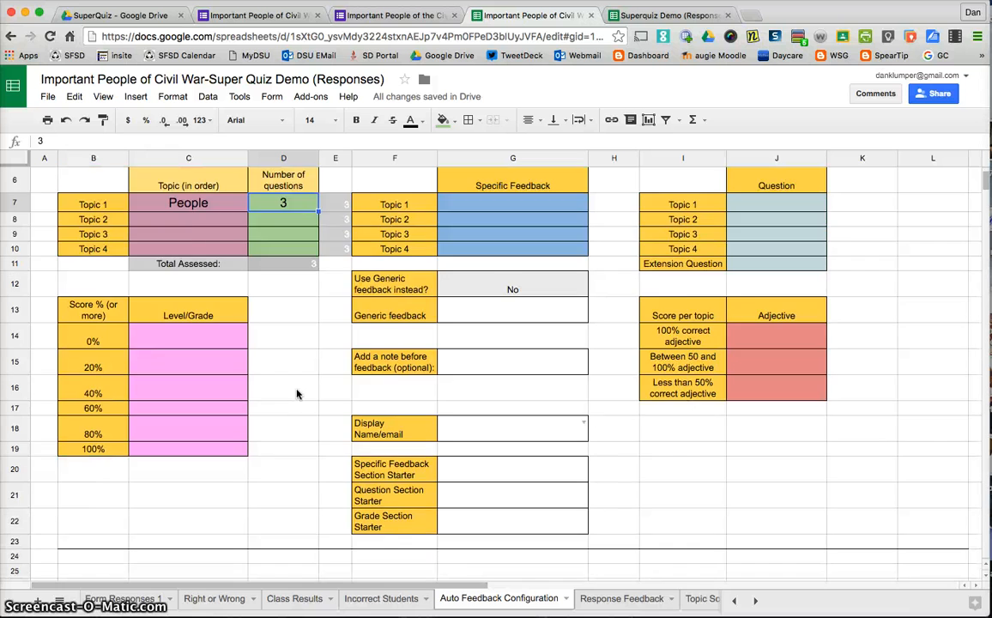
pyautogui.scroll(4, 298, 394)
pyautogui.click(600, 607)
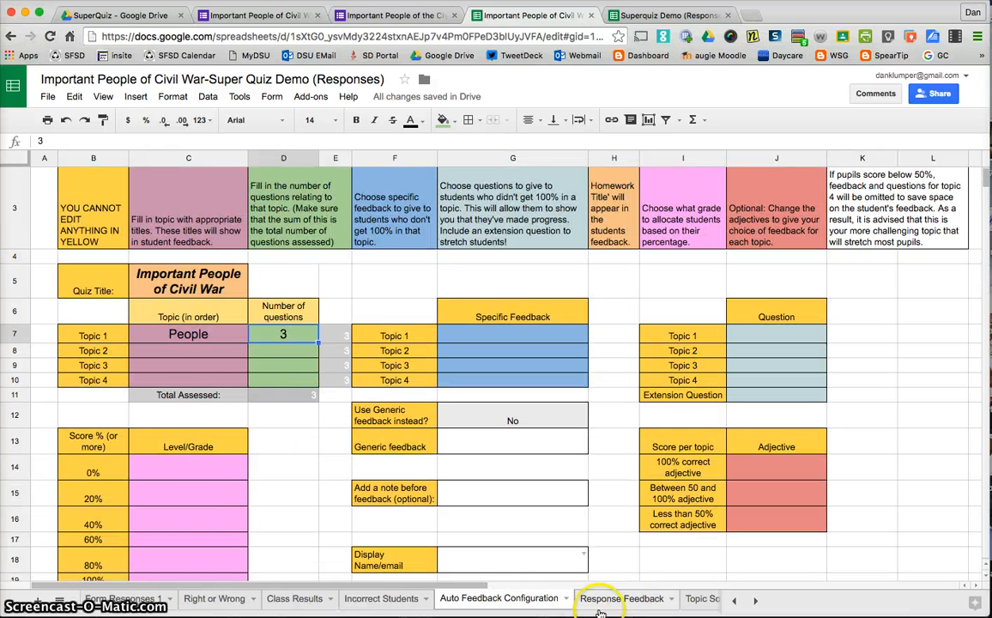
pyautogui.click(755, 600)
pyautogui.click(755, 599)
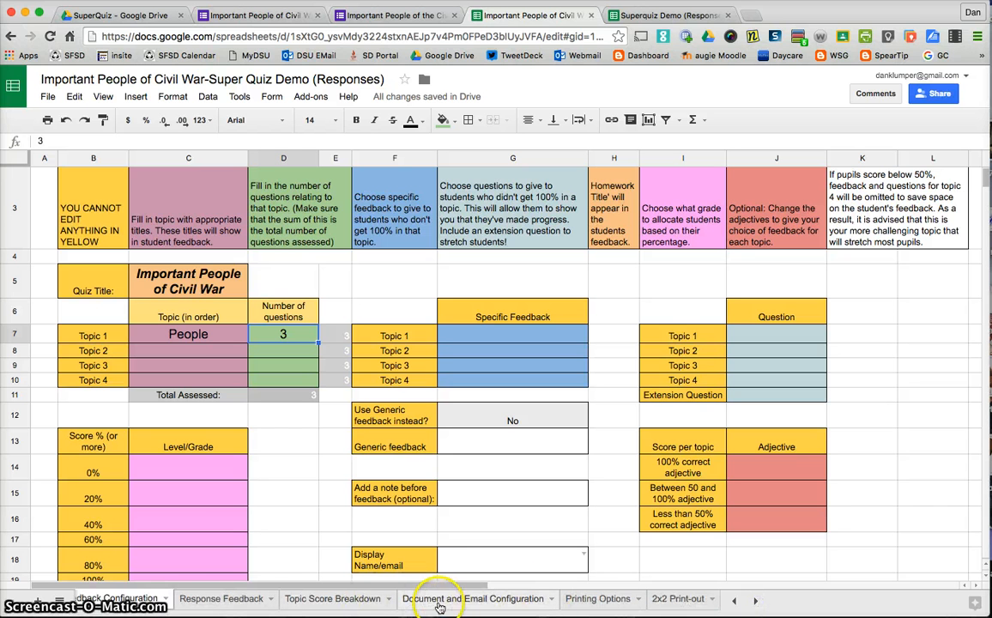
pyautogui.click(473, 603)
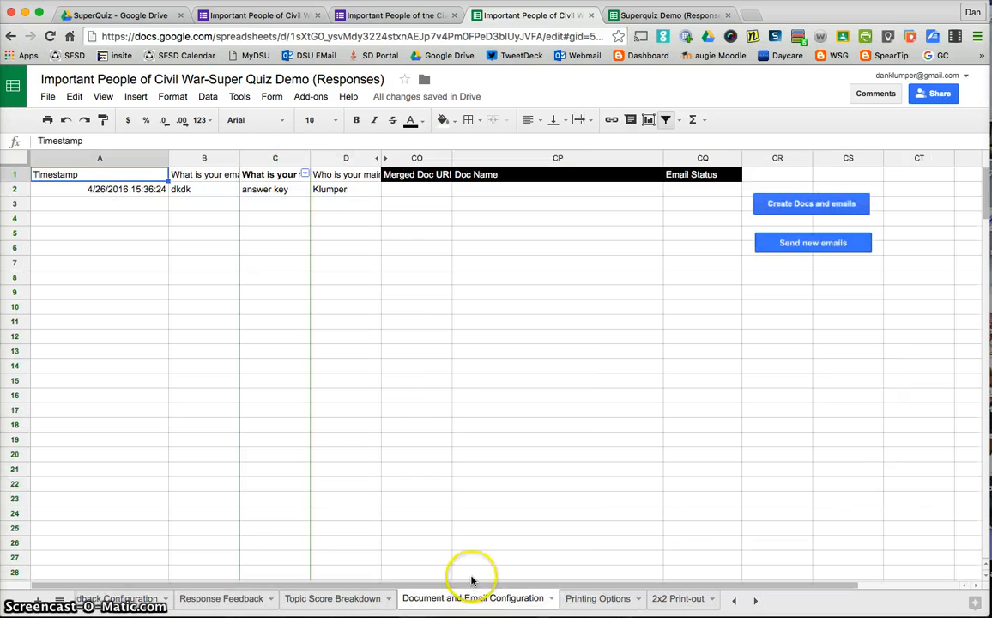
# Create the feedback documents and emails with solutions included, then close the dialog and sidebar.
pyautogui.click(800, 210)
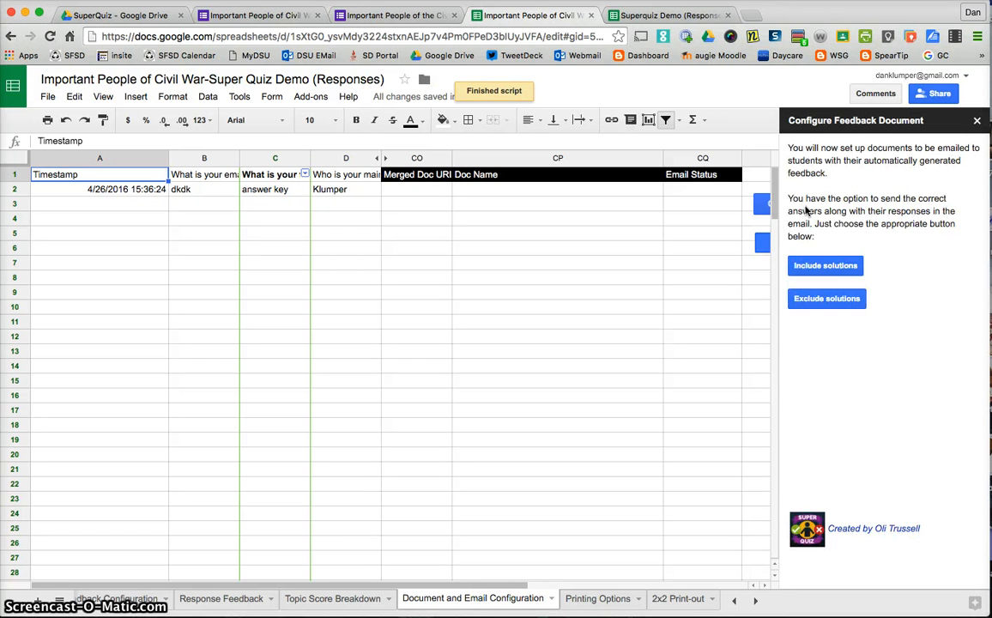
pyautogui.click(822, 268)
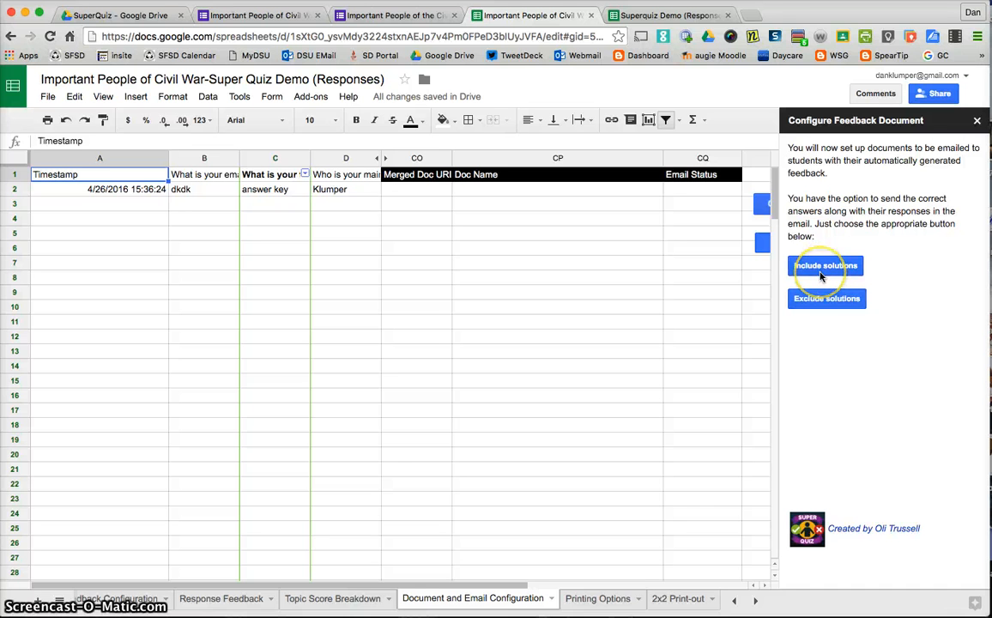
pyautogui.click(820, 269)
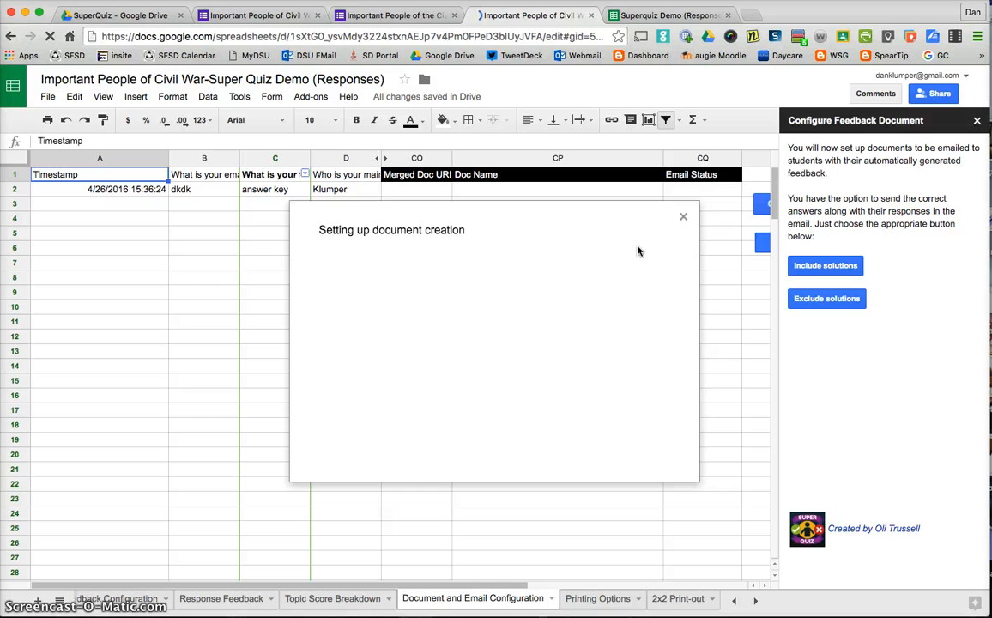
pyautogui.click(683, 217)
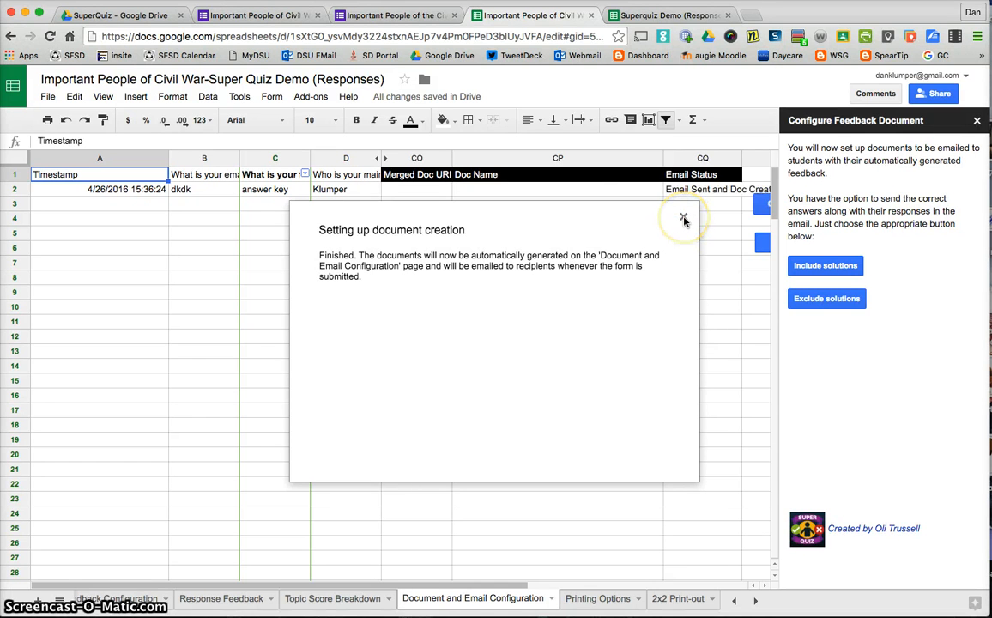
pyautogui.click(974, 122)
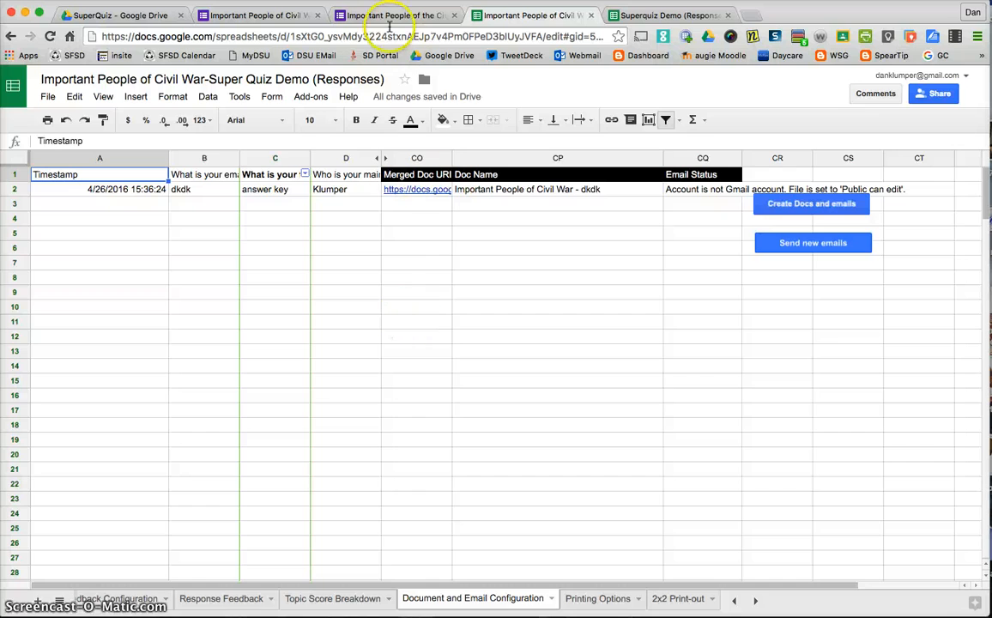
# Start another quiz response in the form, entering a student name and the student's Google account e-mail.
pyautogui.click(362, 16)
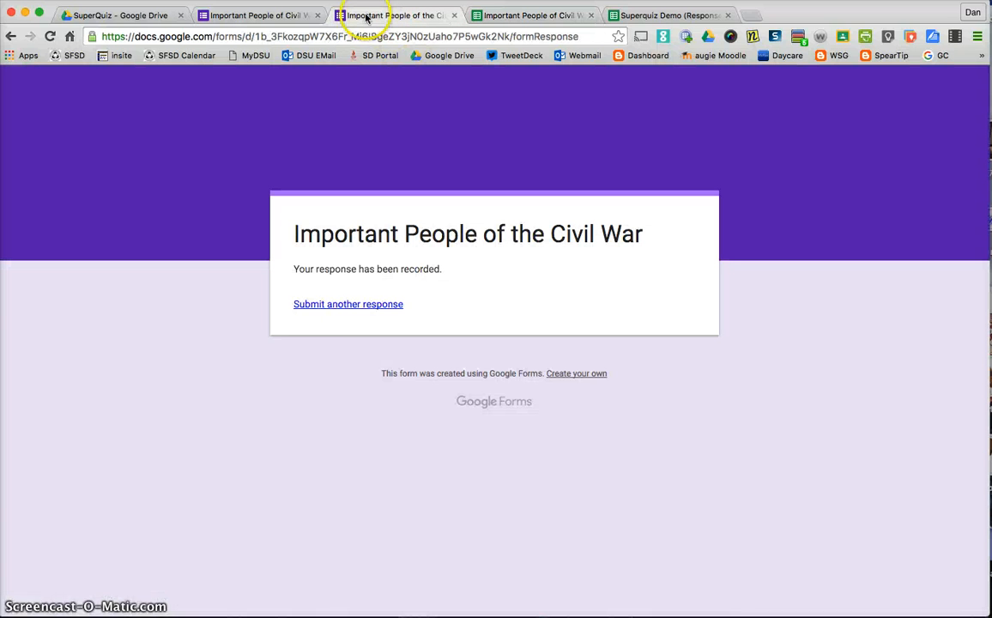
pyautogui.click(343, 307)
pyautogui.click(336, 375)
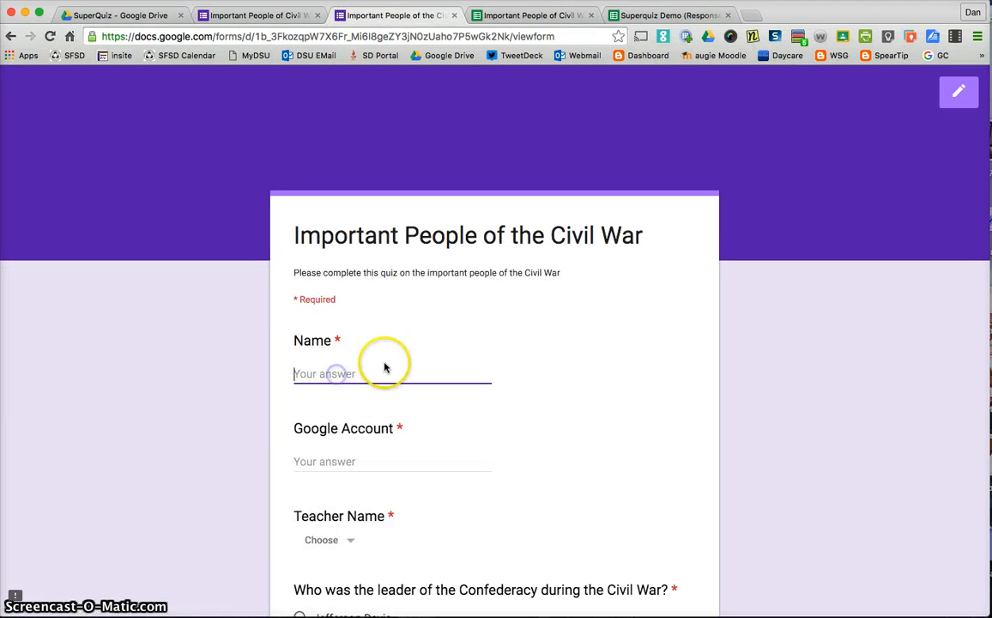
pyautogui.write('Jon Snow')
pyautogui.press('Tab')
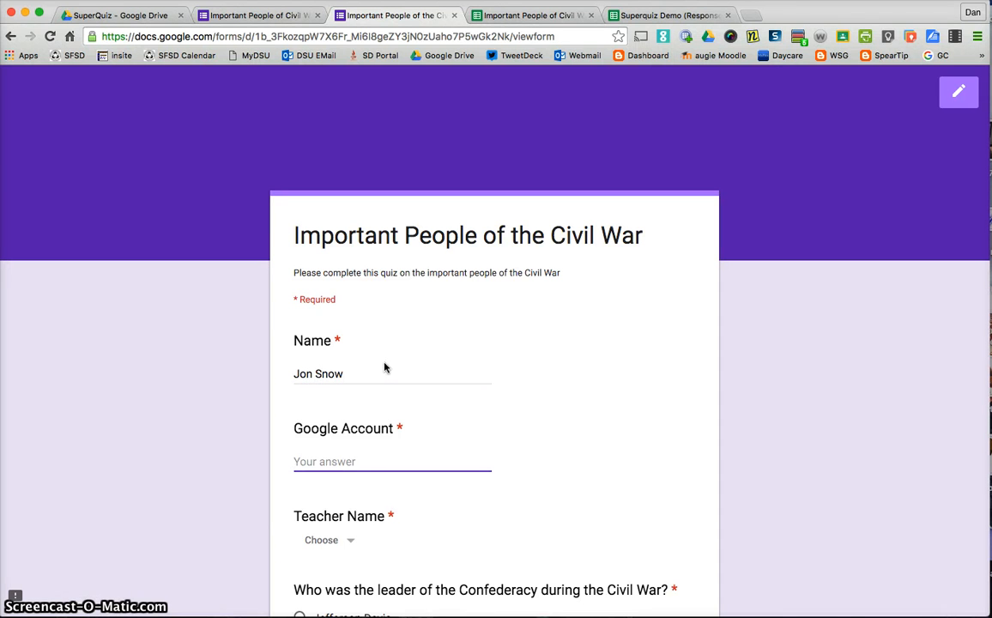
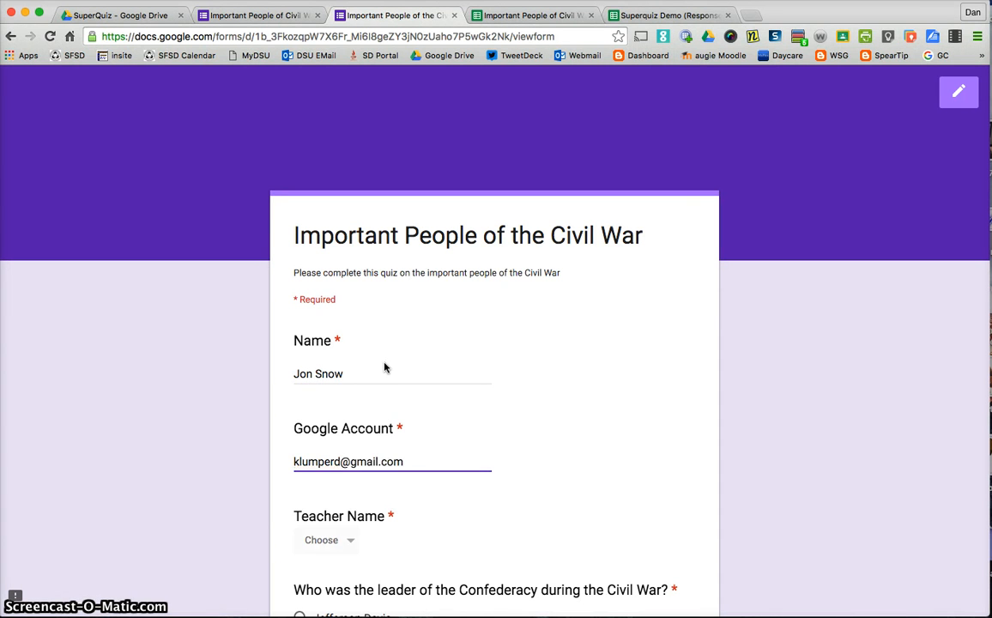
pyautogui.press('Tab')
# Choose Klumper as teacher, answer Jefferson Davis, Andrew Johnson and Winifield Scott, and submit the form.
pyautogui.scroll(-1, 360, 429)
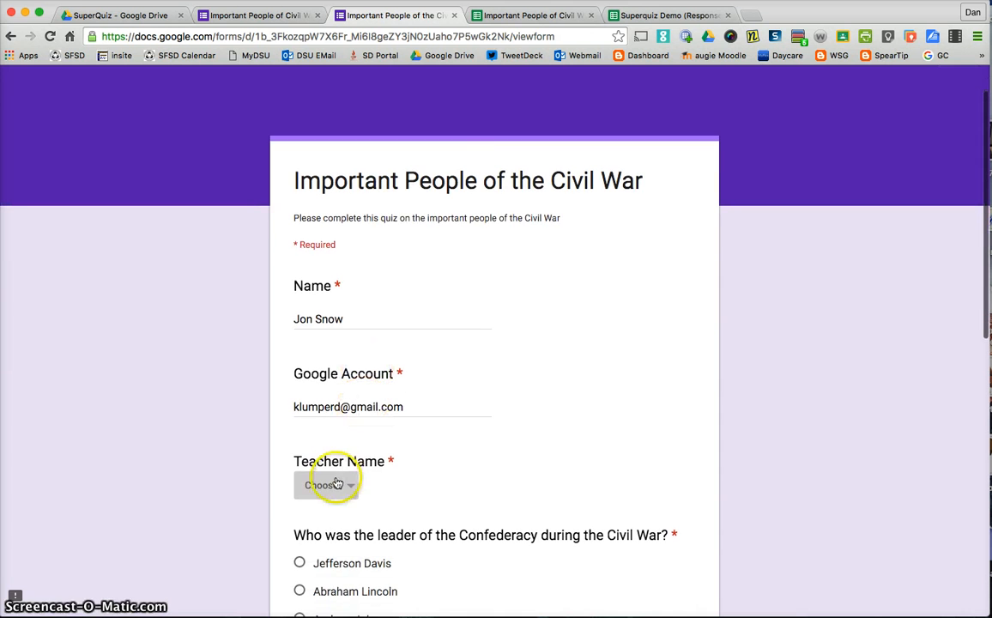
pyautogui.click(337, 483)
pyautogui.click(300, 528)
pyautogui.scroll(-3, 292, 498)
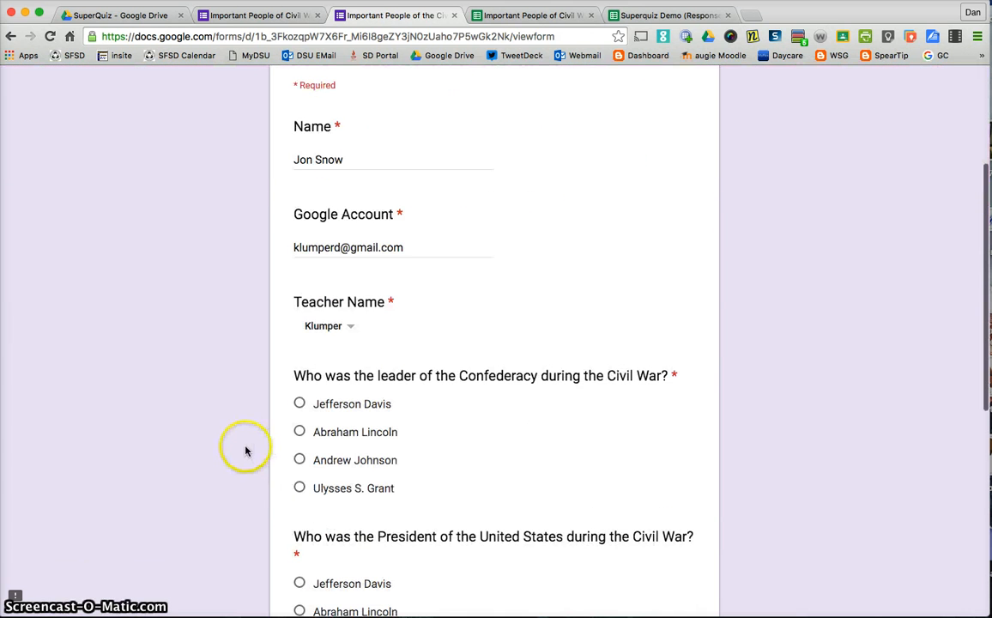
pyautogui.click(299, 402)
pyautogui.scroll(-5, 294, 429)
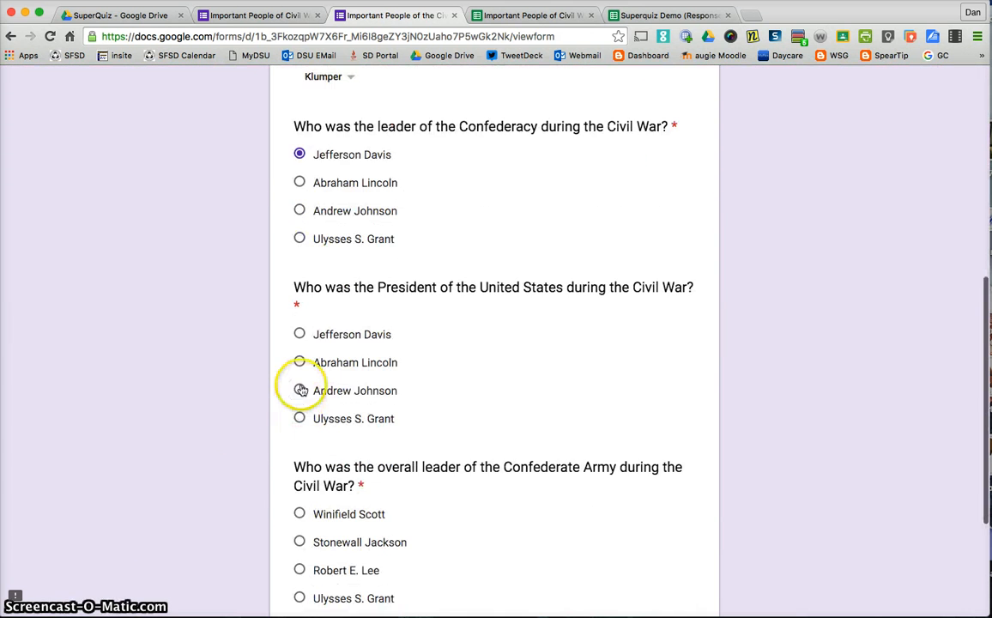
pyautogui.click(298, 513)
pyautogui.scroll(-2, 328, 522)
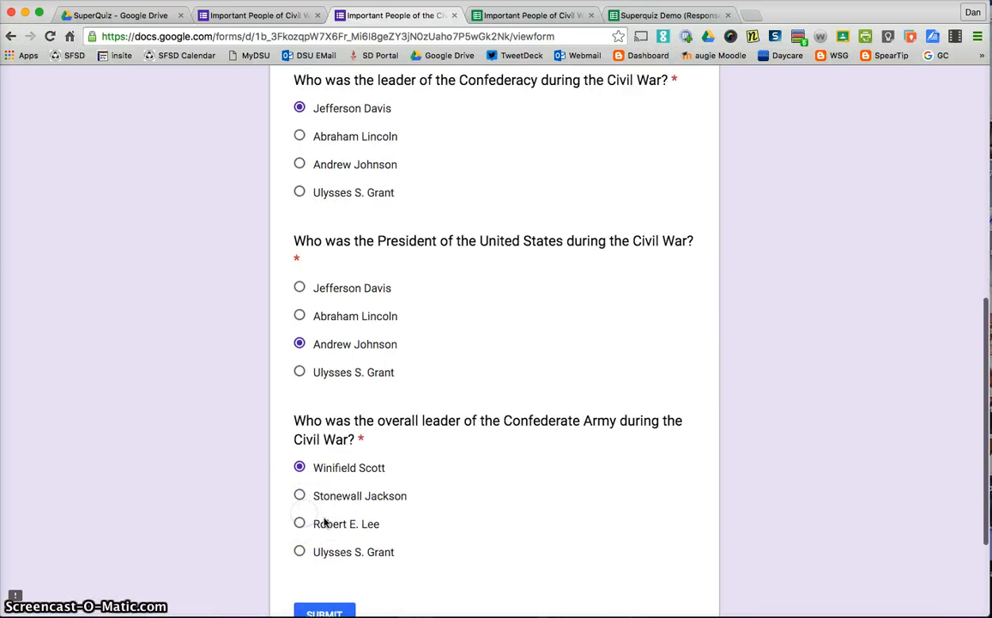
pyautogui.click(326, 589)
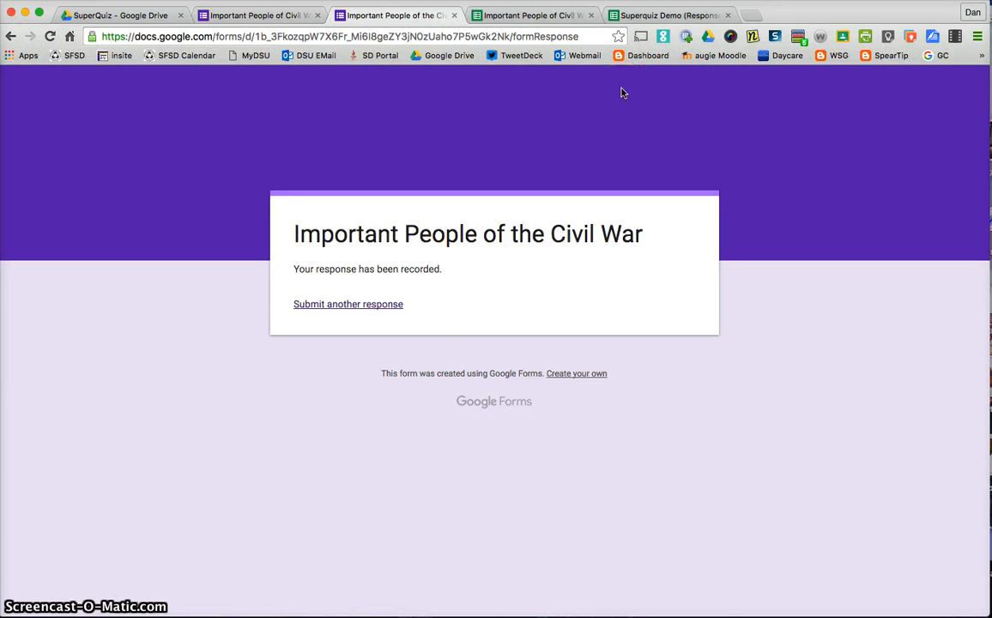
# Open the merged feedback document generated for the new response from the responses spreadsheet.
pyautogui.click(524, 16)
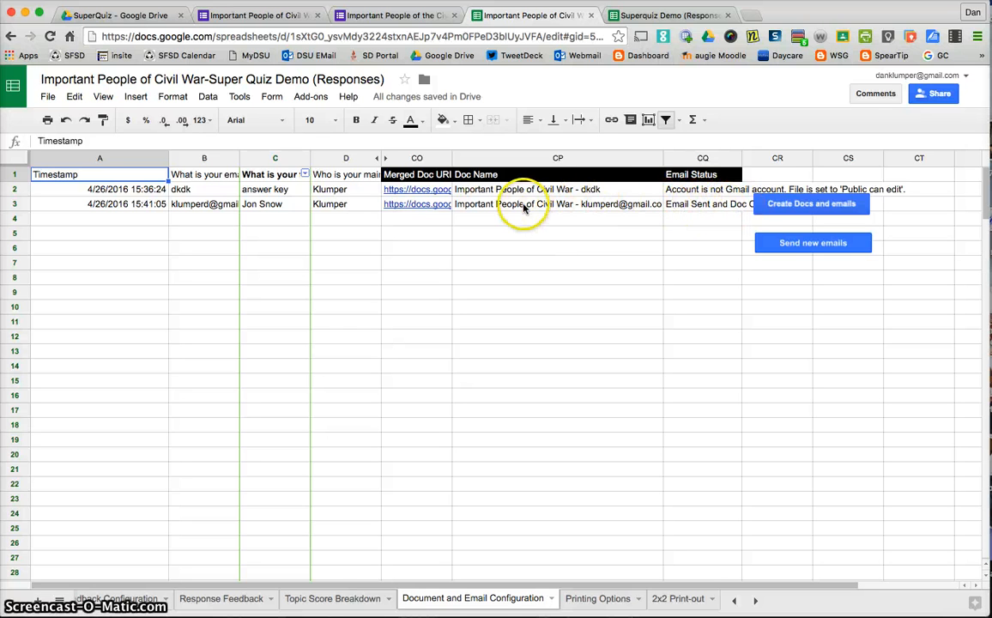
pyautogui.click(413, 208)
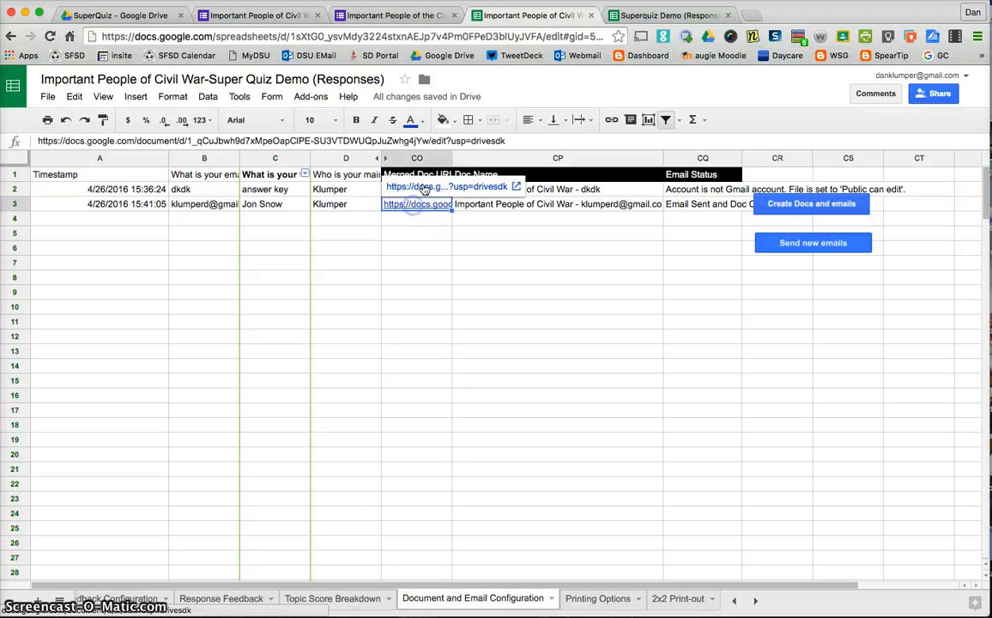
pyautogui.click(423, 187)
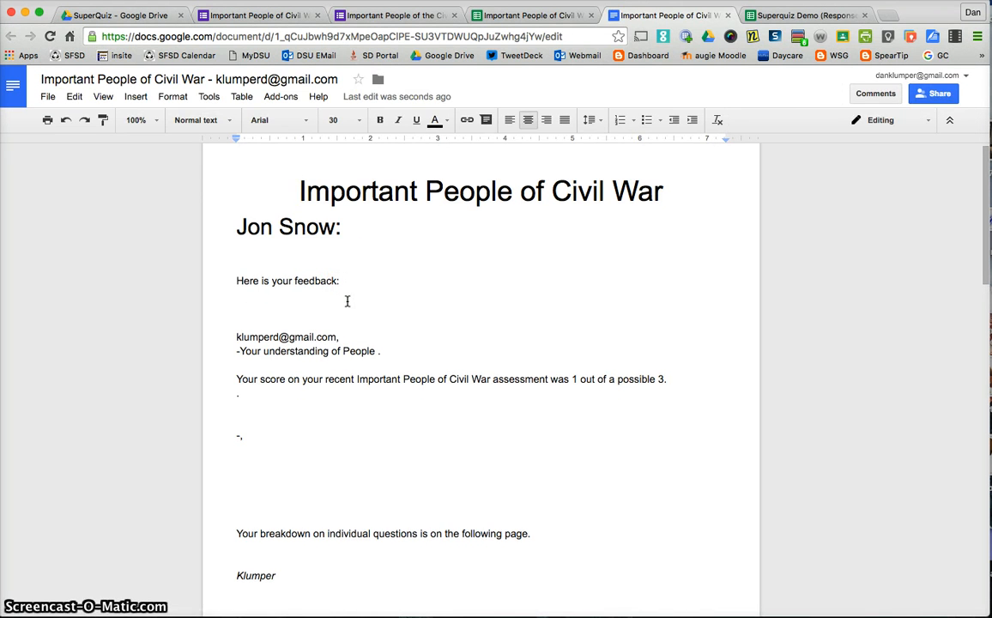
# Review the feedback document's score sentence and the question breakdown table.
pyautogui.click(246, 379)
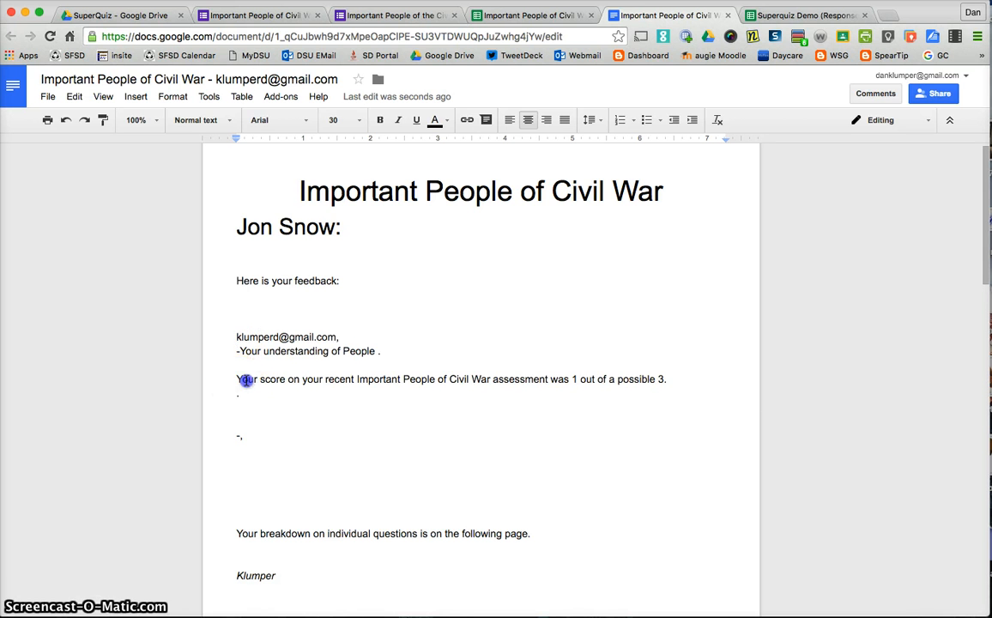
pyautogui.moveTo(247, 379); pyautogui.dragTo(579, 387)
pyautogui.moveTo(666, 381); pyautogui.dragTo(669, 381)
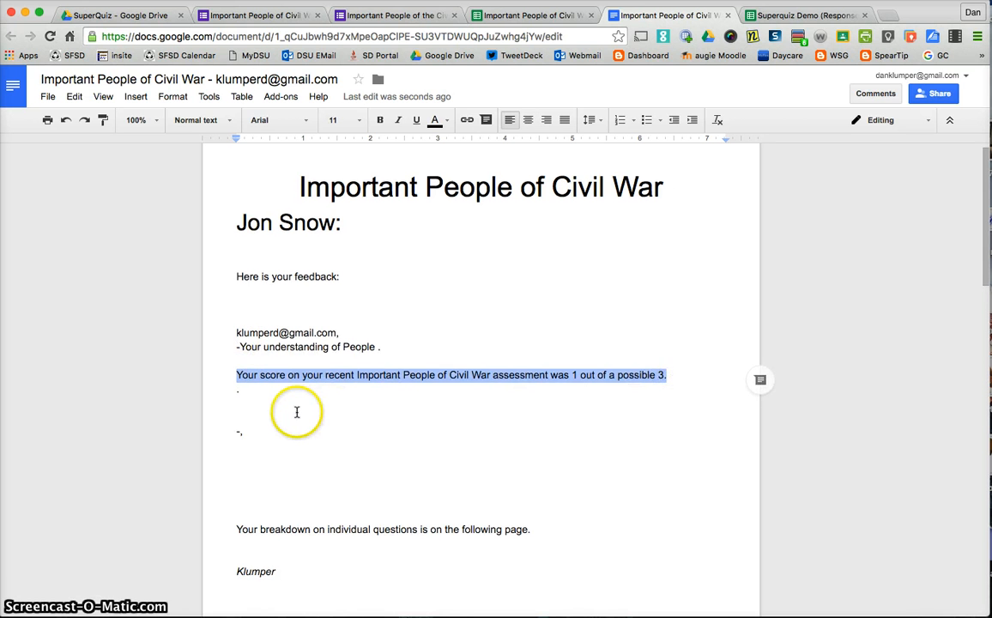
pyautogui.scroll(-3, 296, 412)
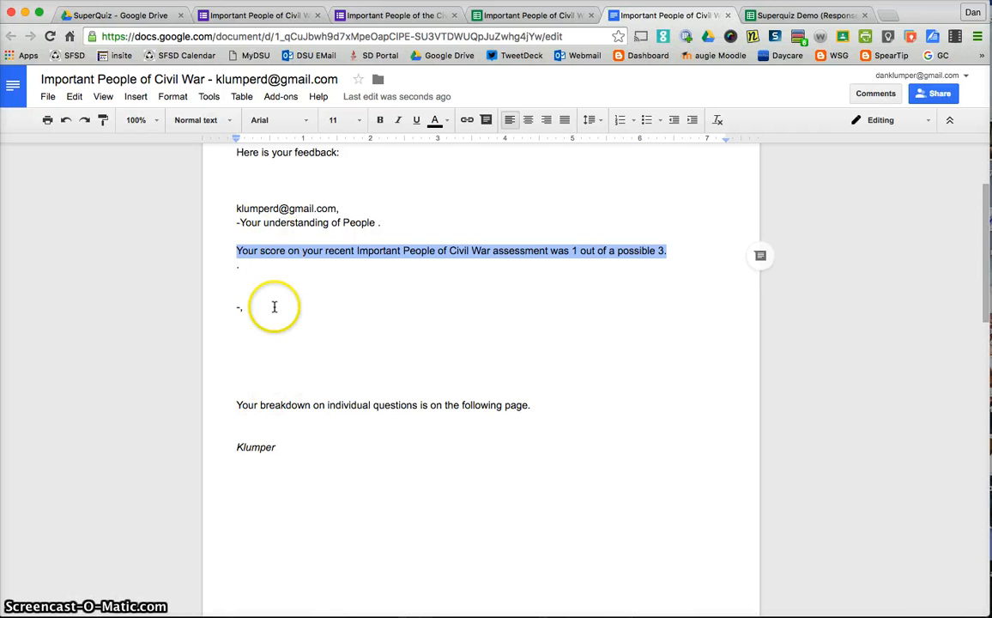
pyautogui.scroll(-10, 289, 301)
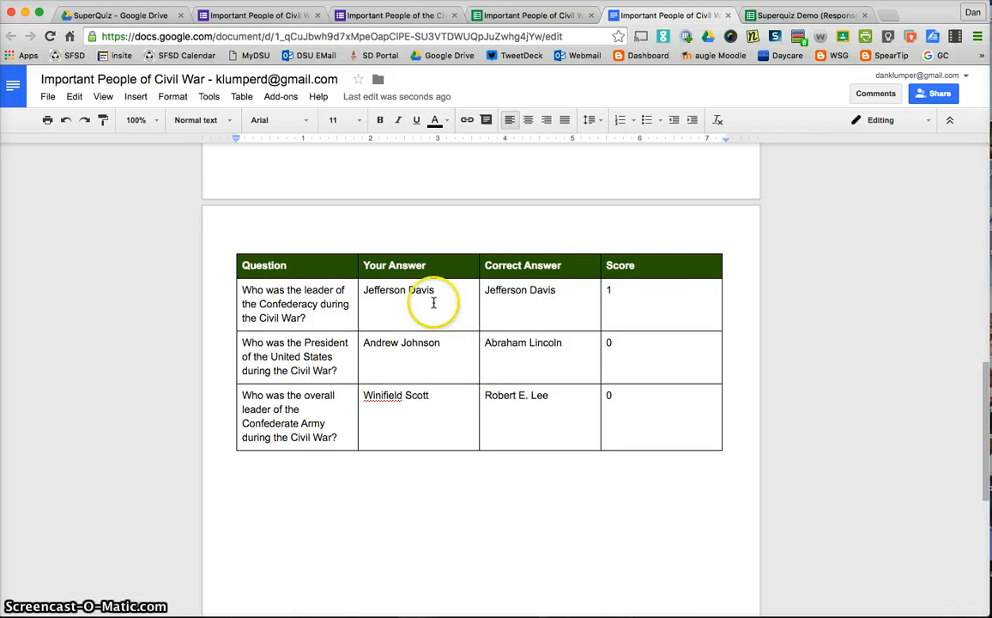
pyautogui.scroll(1, 643, 296)
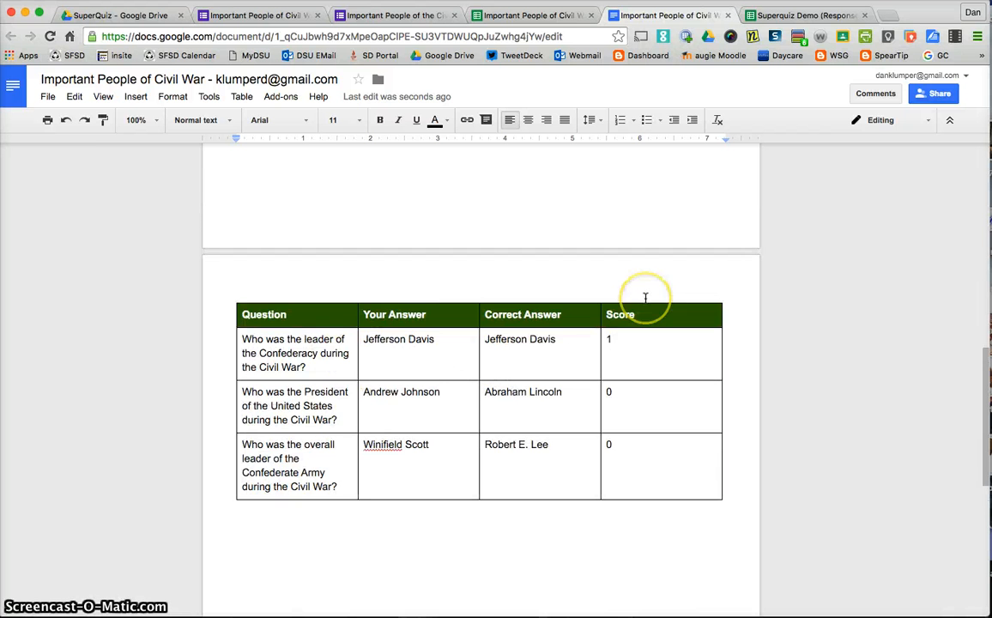
pyautogui.scroll(3, 645, 297)
pyautogui.scroll(3, 635, 297)
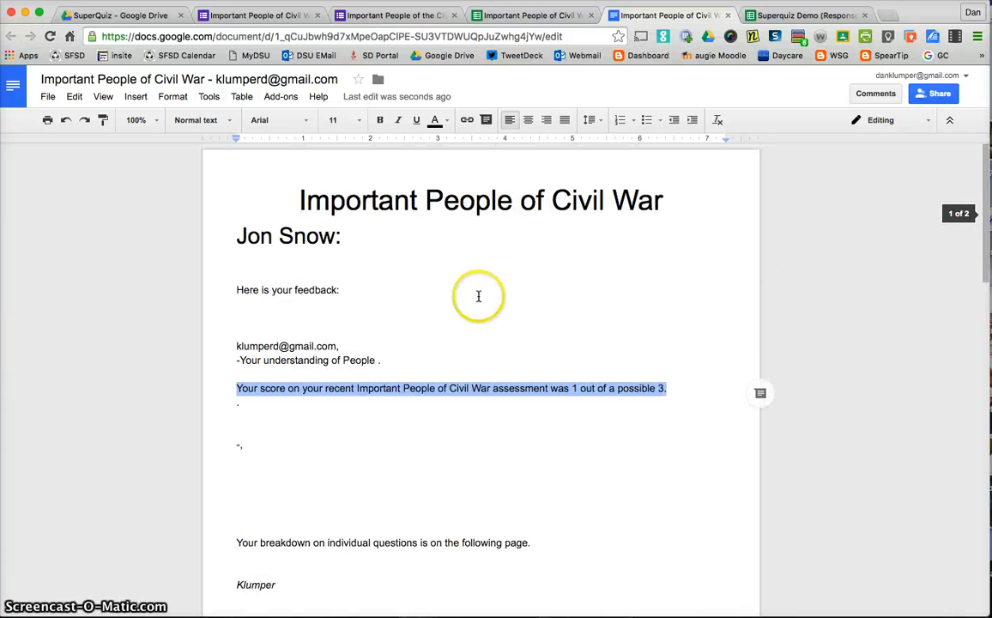
pyautogui.scroll(-1, 494, 268)
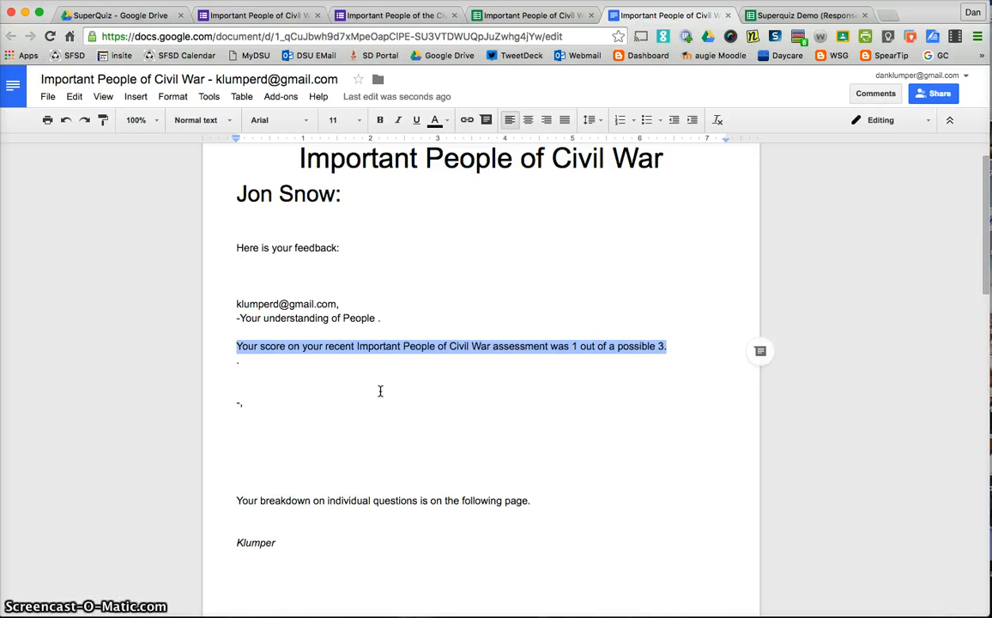
pyautogui.scroll(1, 380, 391)
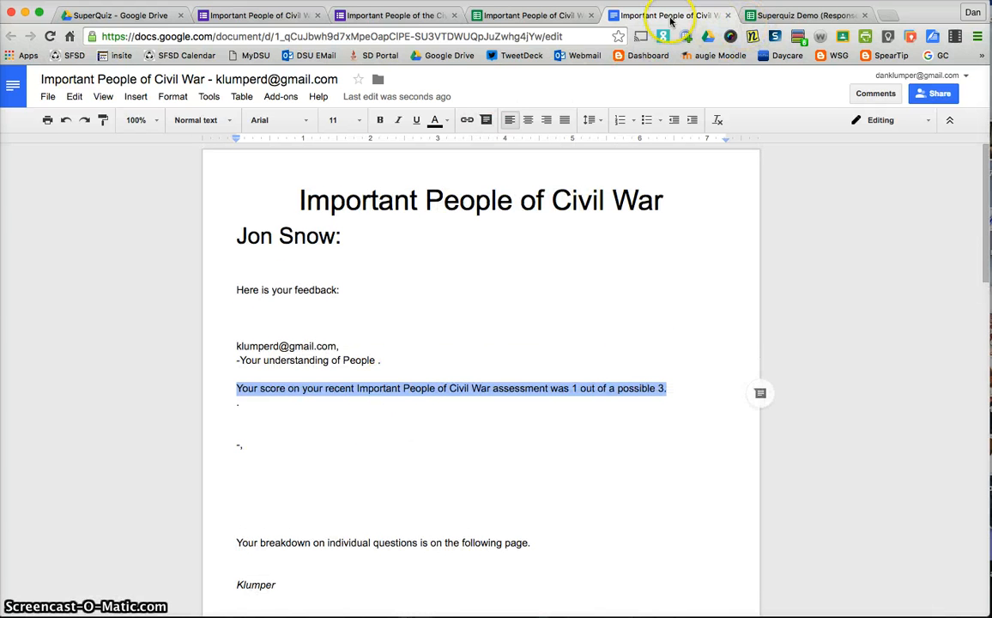
# Examine the score and per-question results on the Right or Wrong sheet of the Superquiz Demo responses spreadsheet.
pyautogui.click(515, 15)
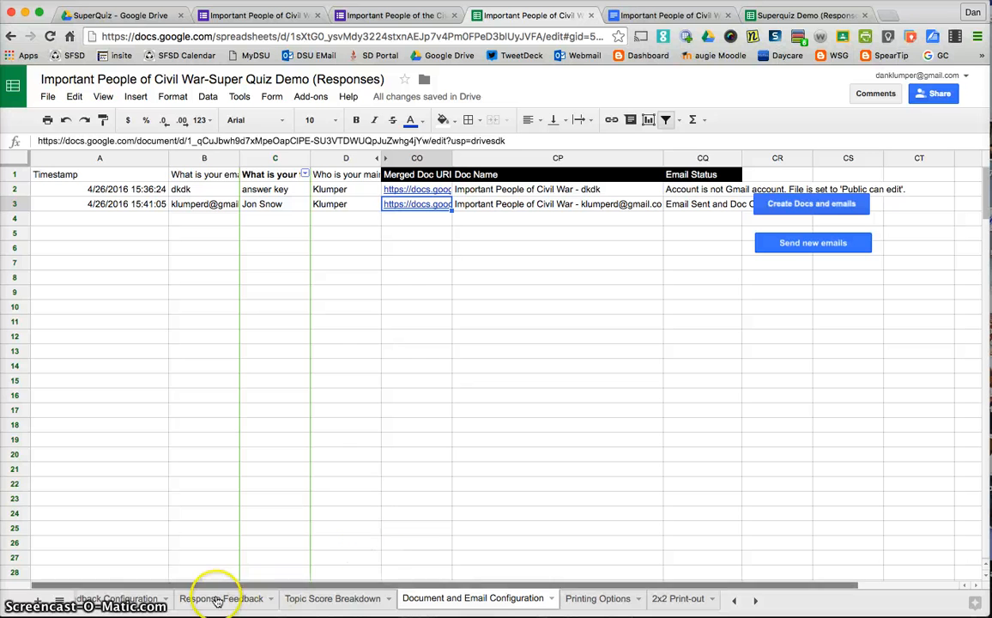
pyautogui.click(734, 599)
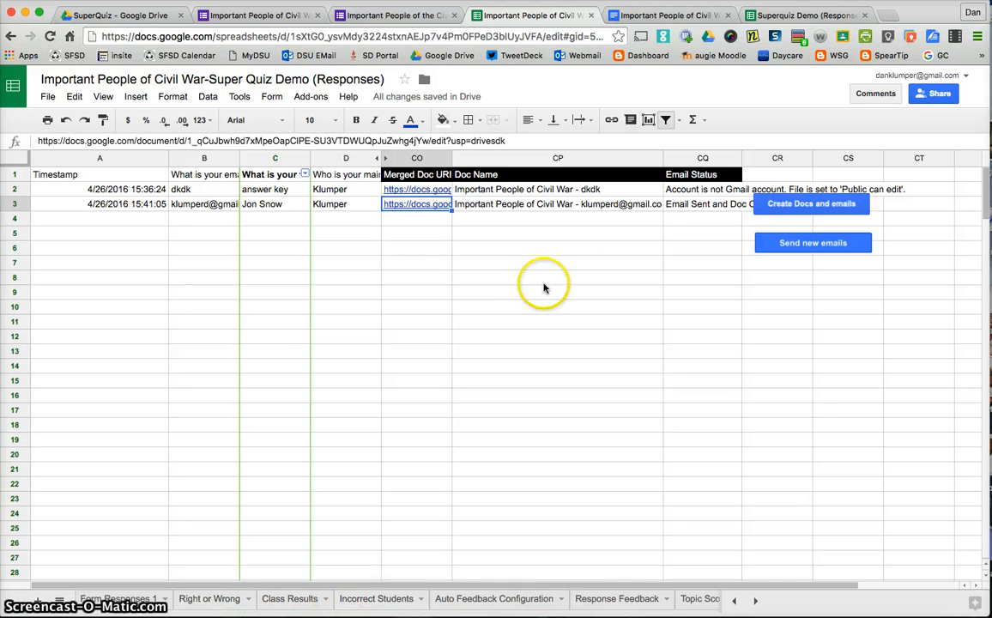
pyautogui.click(765, 16)
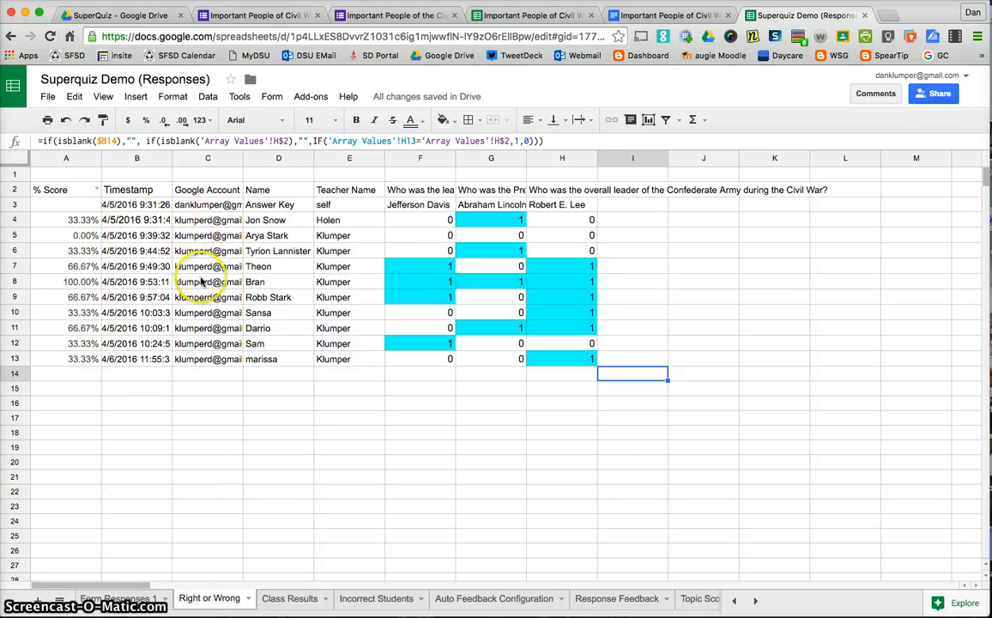
pyautogui.moveTo(82, 220); pyautogui.dragTo(84, 358)
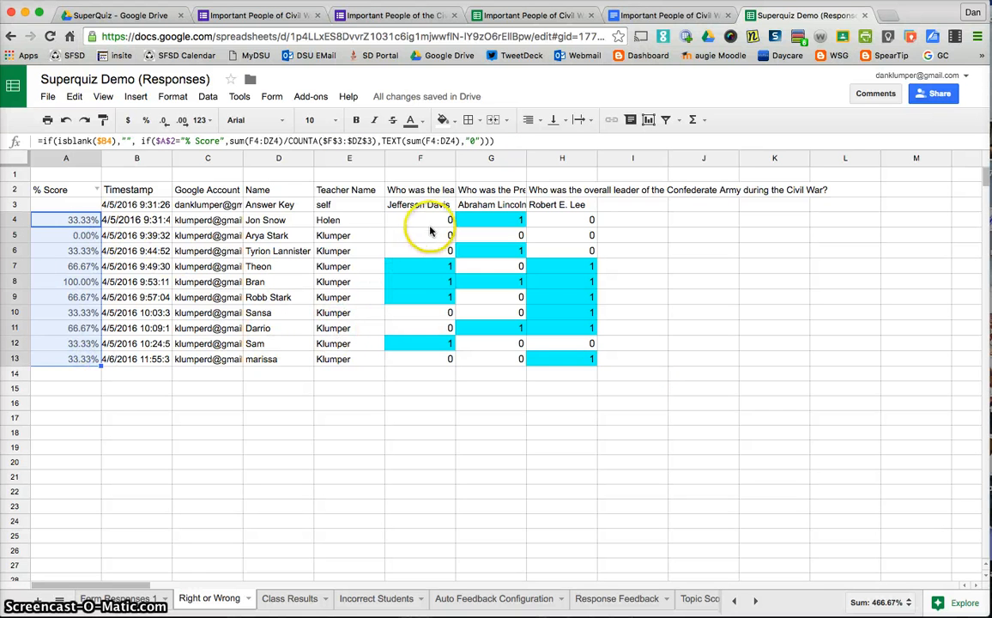
pyautogui.moveTo(416, 219); pyautogui.dragTo(541, 365)
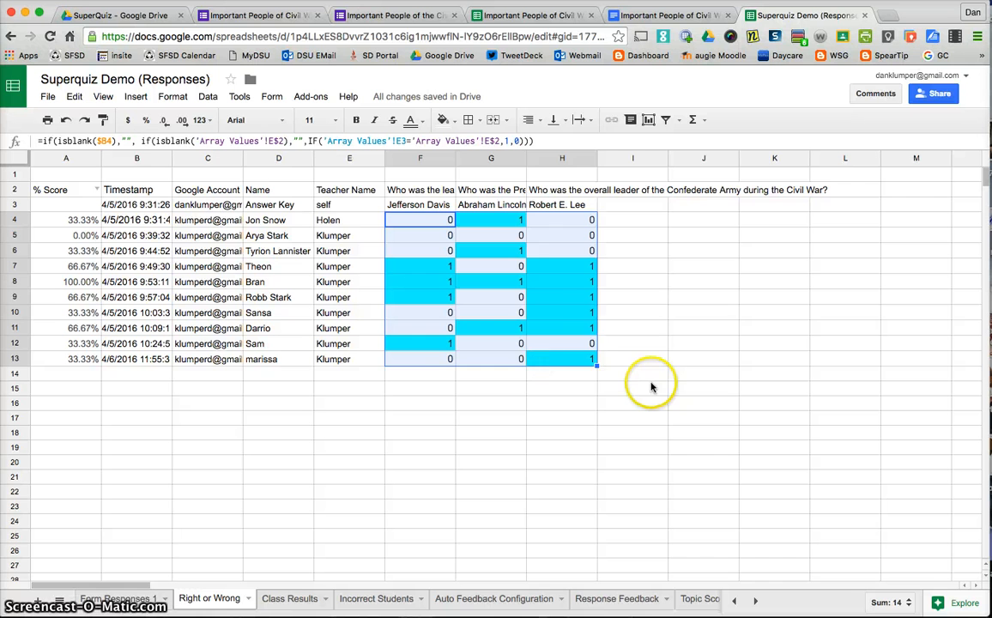
pyautogui.click(566, 375)
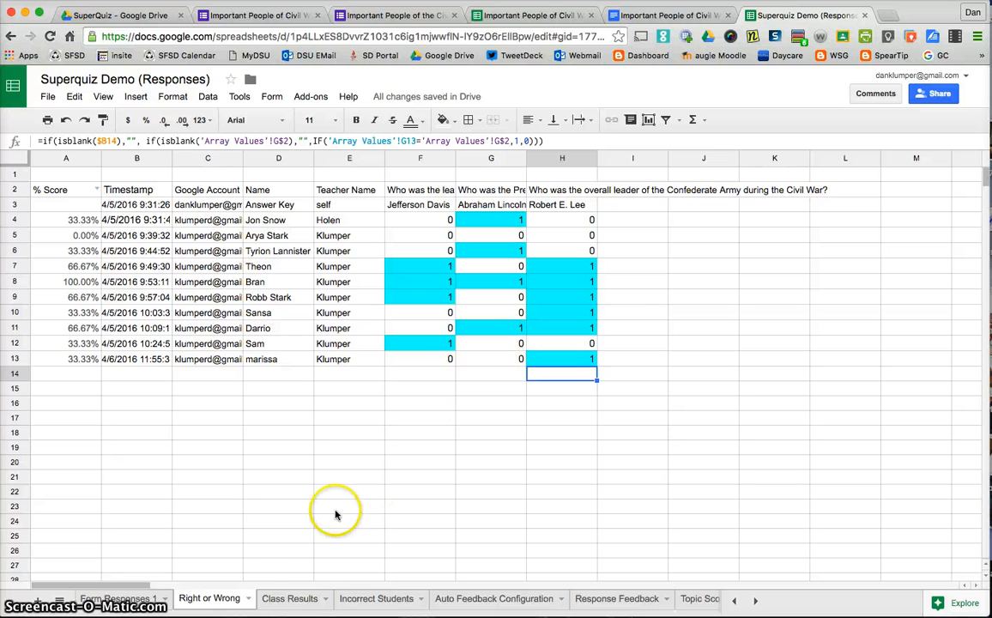
# Examine the per-teacher percentages on the Class Results sheet and the Incorrect Students sheet.
pyautogui.click(287, 598)
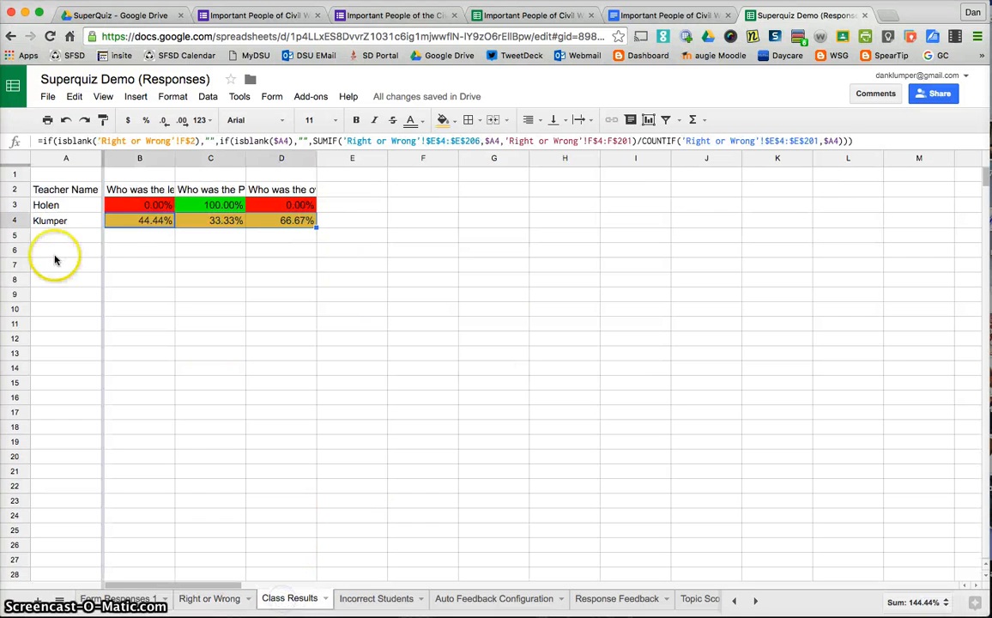
pyautogui.click(144, 221)
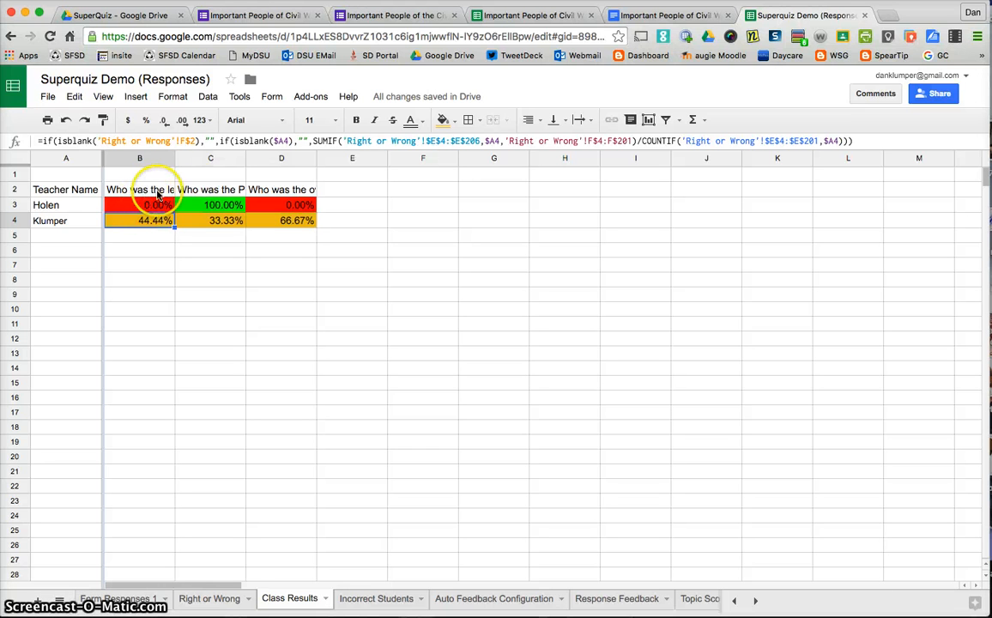
pyautogui.click(225, 219)
pyautogui.click(290, 223)
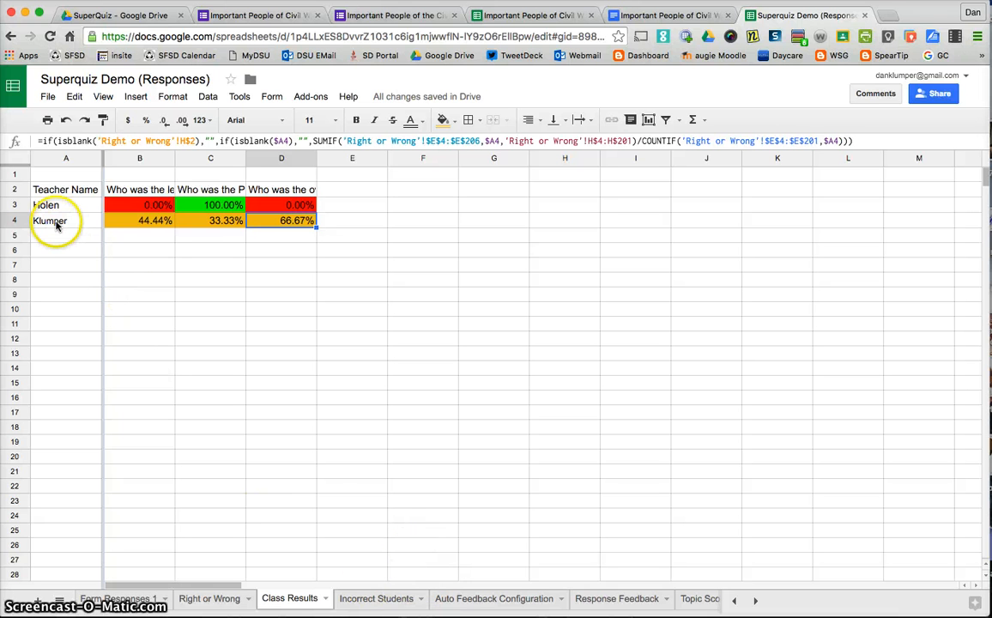
pyautogui.click(378, 597)
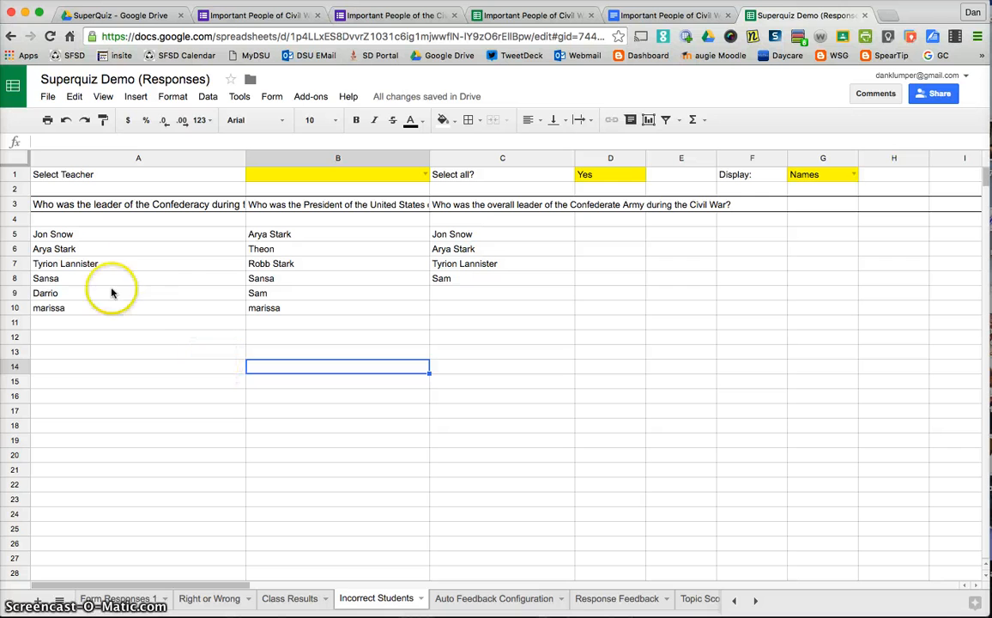
# Select the student names listed under the first question on the Incorrect Students sheet.
pyautogui.click(82, 206)
pyautogui.moveTo(84, 237); pyautogui.dragTo(71, 313)
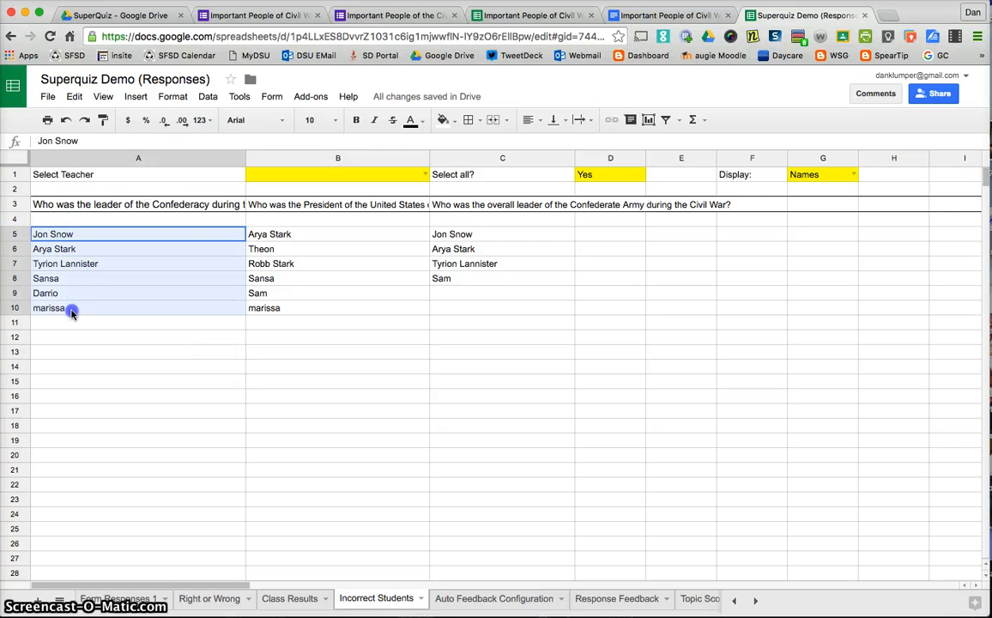
pyautogui.click(77, 323)
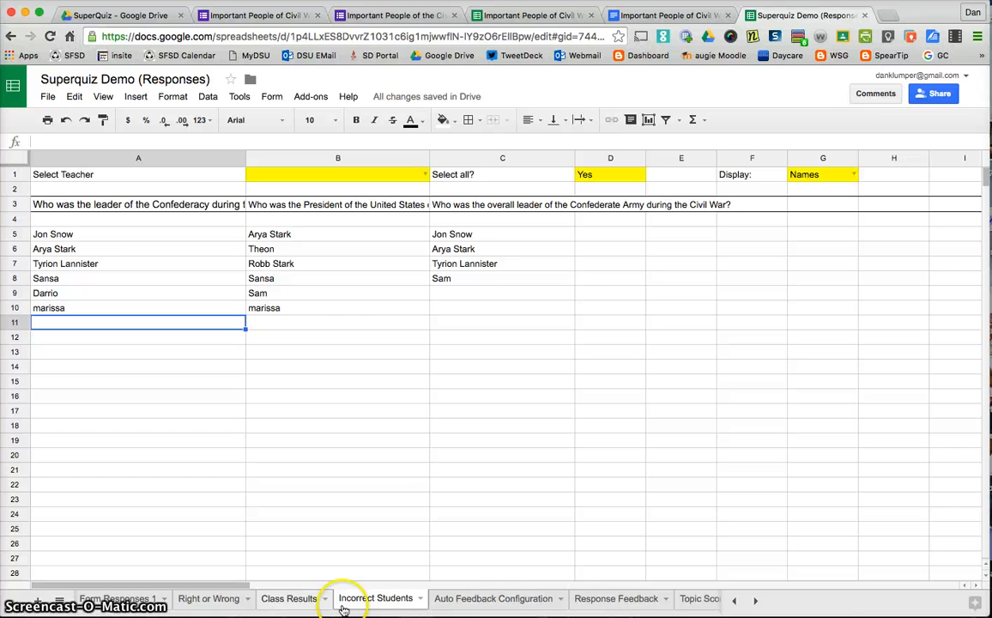
# Enter the notes "1: make google form" in B16 and "2. create answer key" in B17.
pyautogui.click(314, 400)
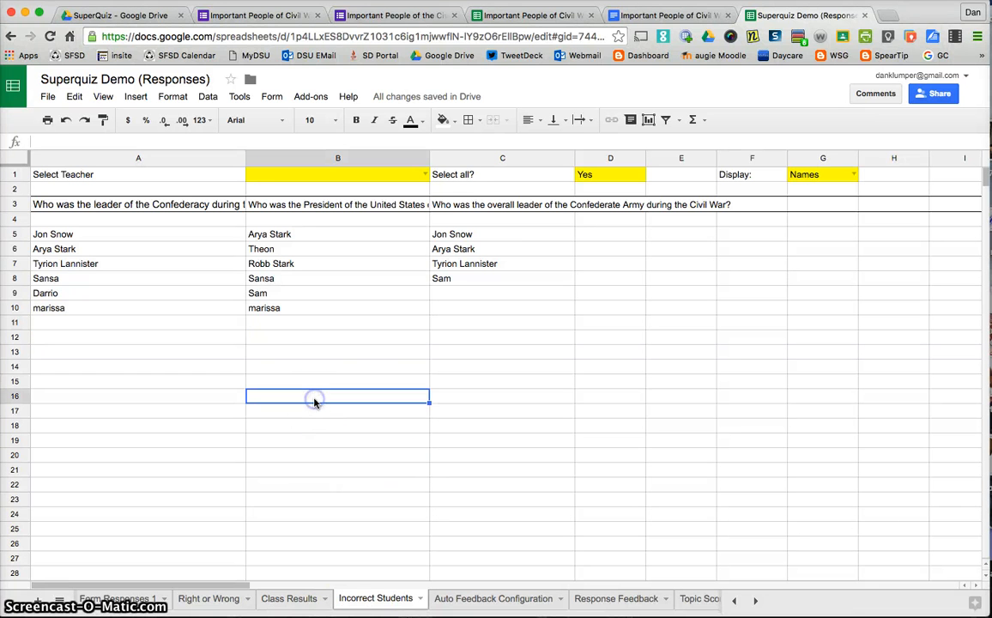
pyautogui.write('1')
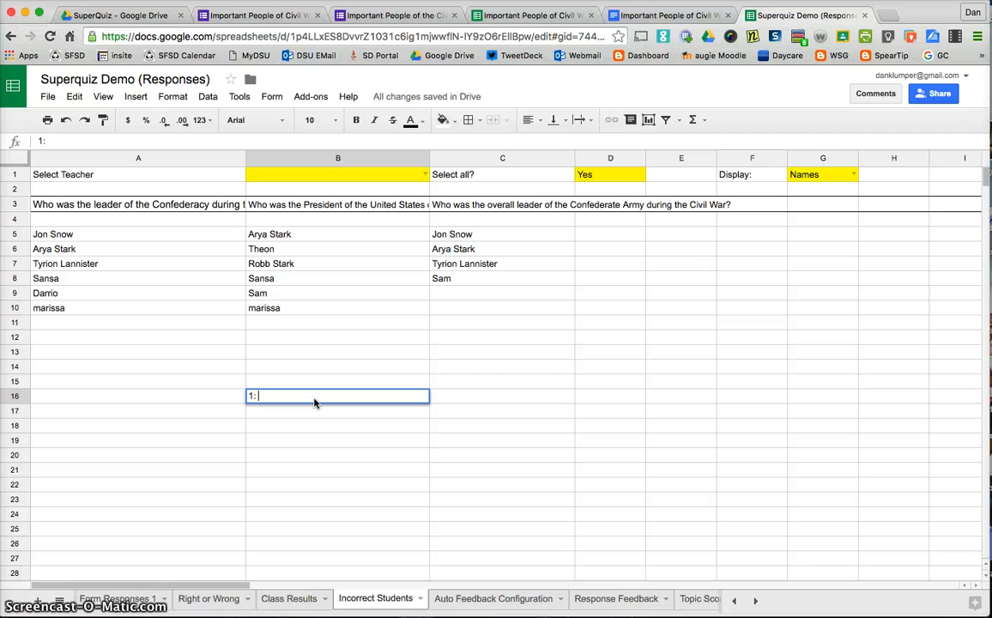
pyautogui.write(': make google form')
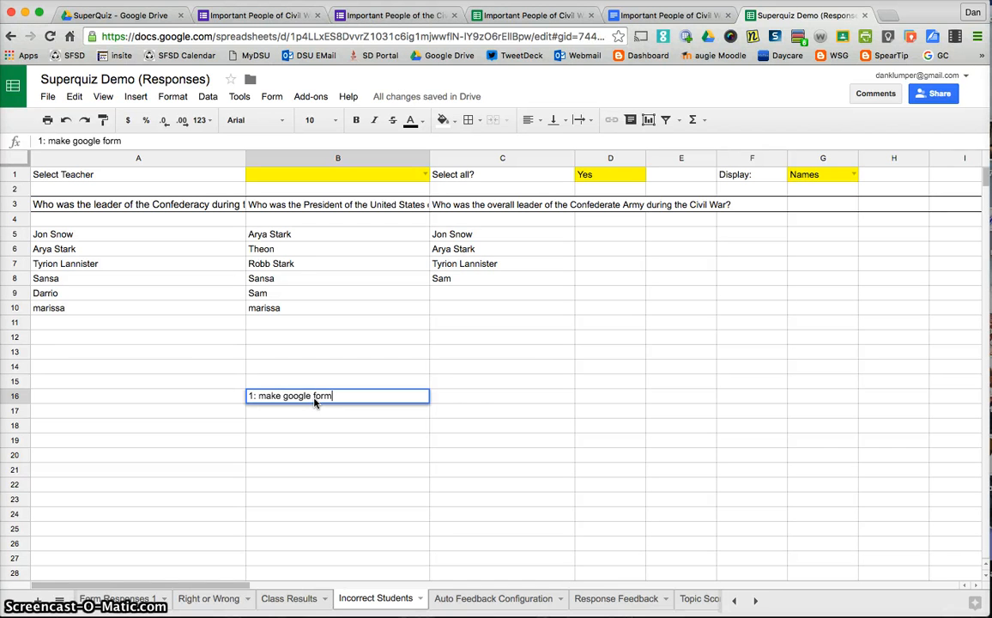
pyautogui.press('Return')
pyautogui.write('2.')
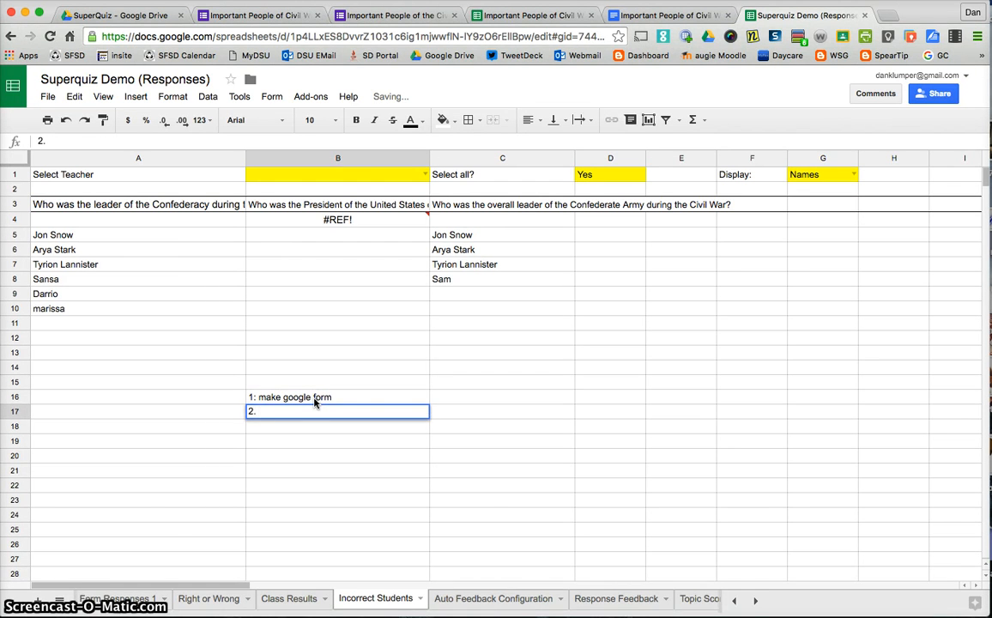
pyautogui.write(' create ans')
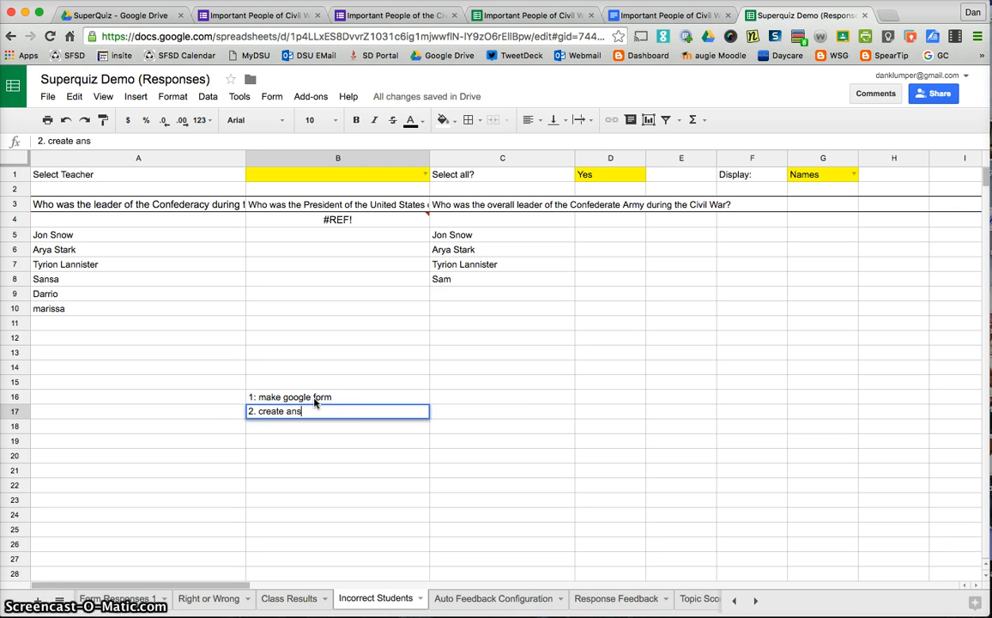
pyautogui.write('wer key')
pyautogui.press('Return')
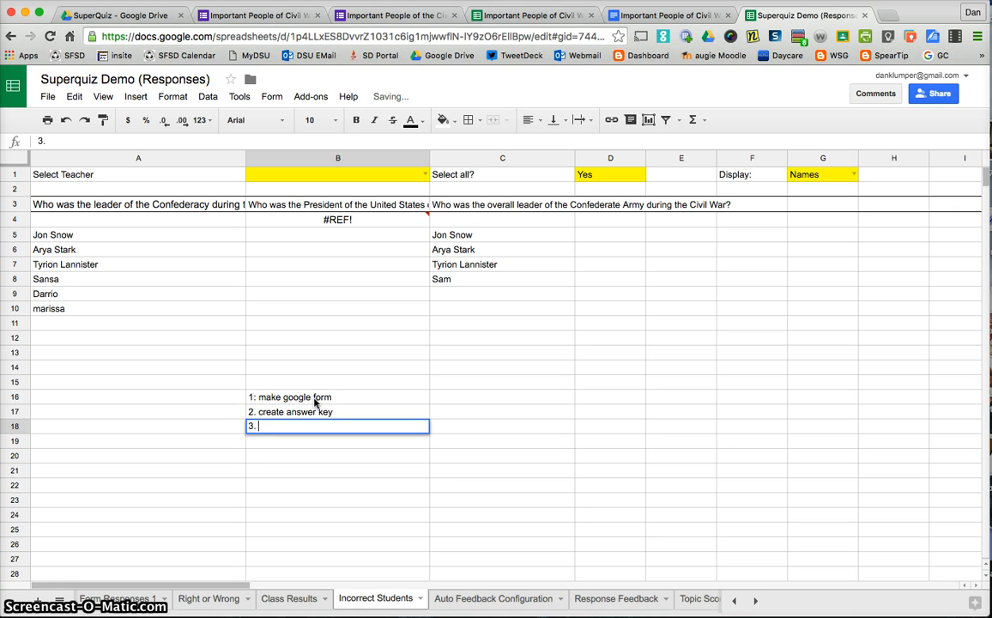
# Add "3. set up super quiz" and "4. have students take the quiz." in B18 and B19.
pyautogui.write('3. set up s')
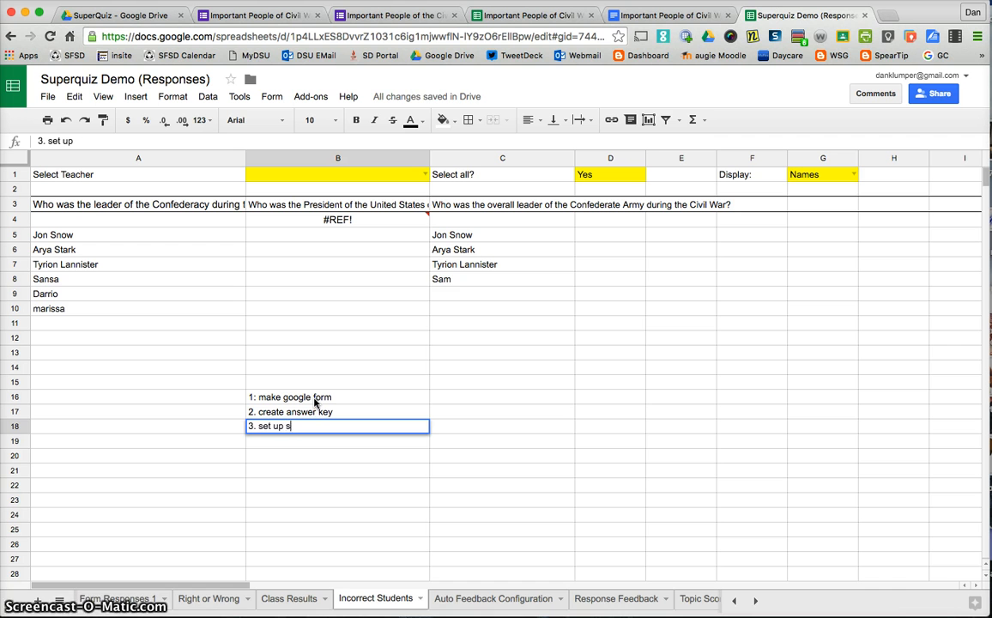
pyautogui.write('uper quiz')
pyautogui.press('Return')
pyautogui.write('4. h')
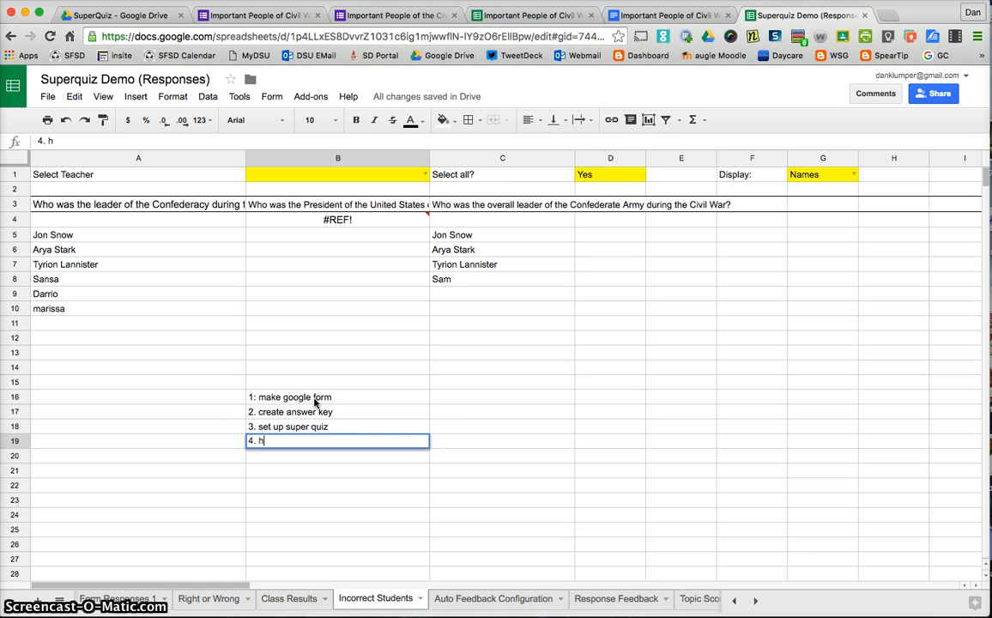
pyautogui.write('ave students take the quiz.')
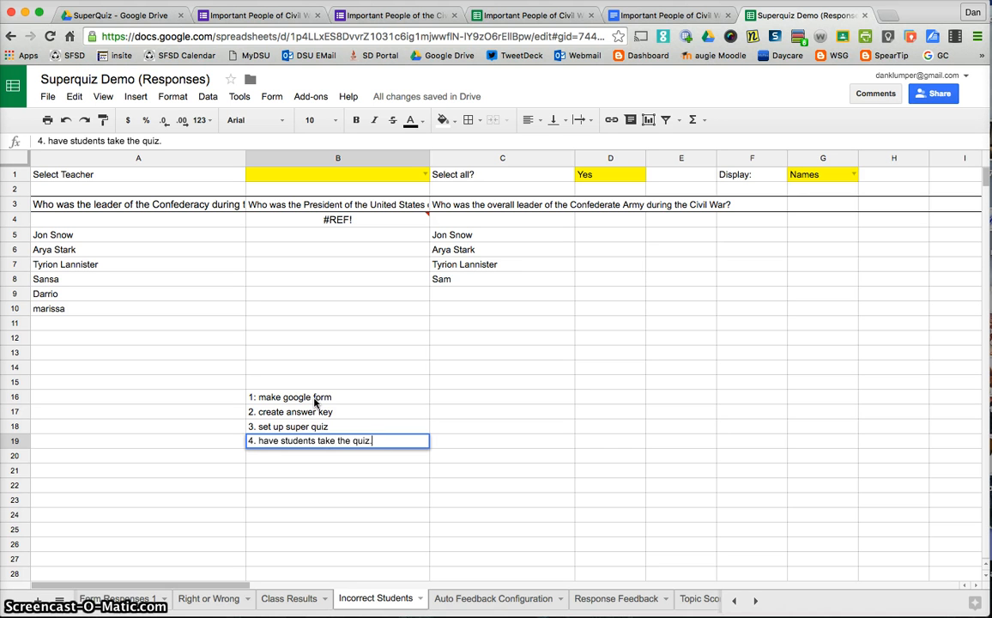
pyautogui.press('Return')
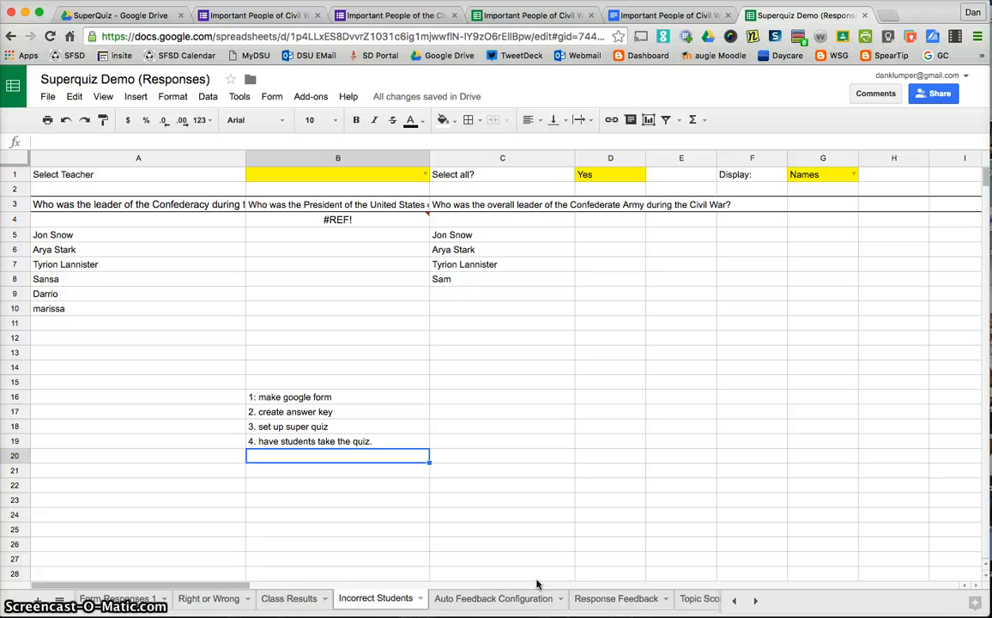
pyautogui.hscroll(5, 626, 604)
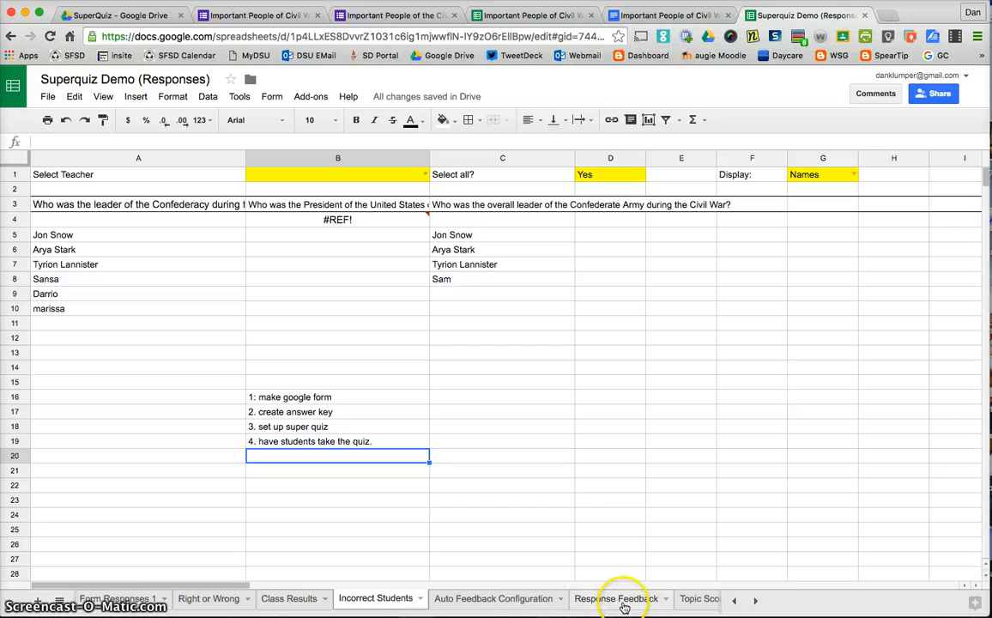
pyautogui.hscroll(-3, 614, 605)
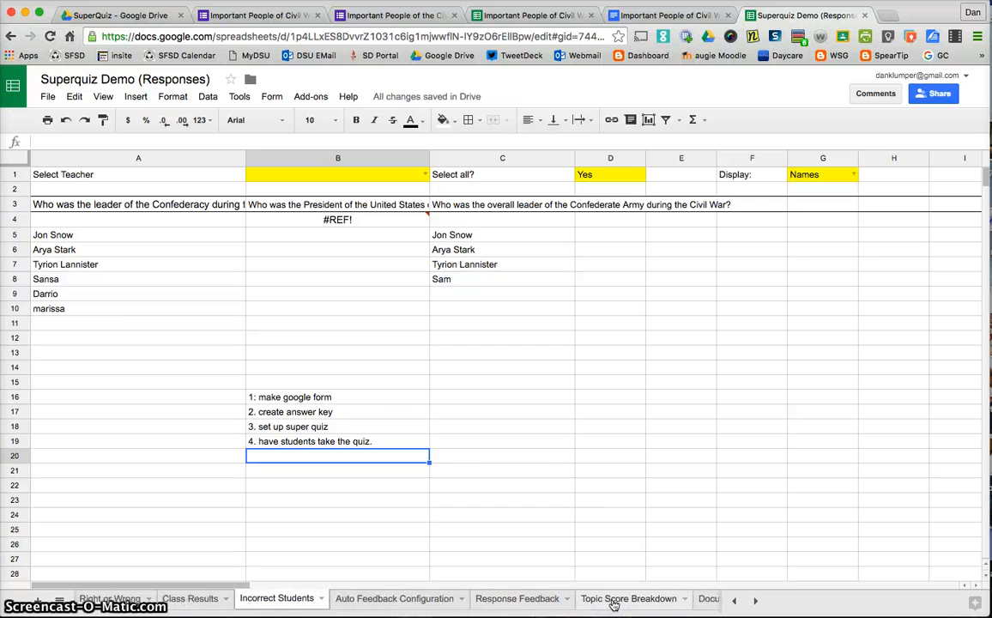